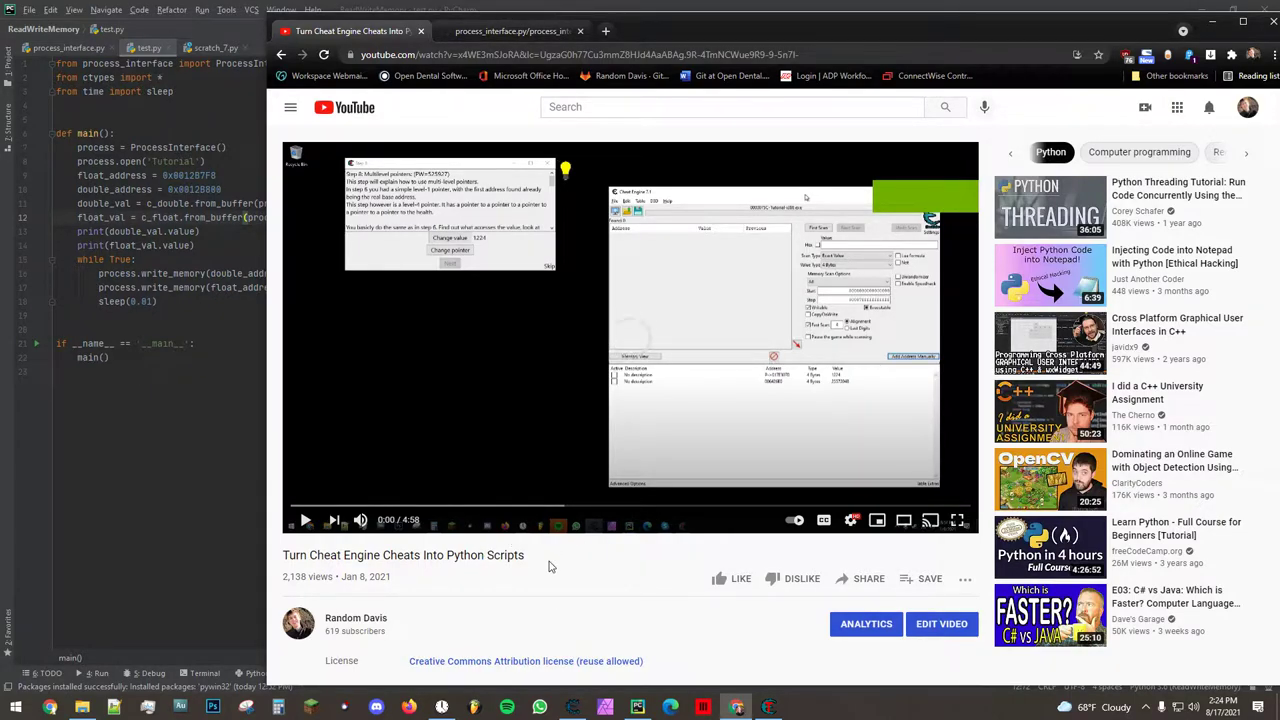
- Switch from the YouTube video to the GitHub process_interface.py page
{"action": "left_click", "coordinate": [512, 33]}
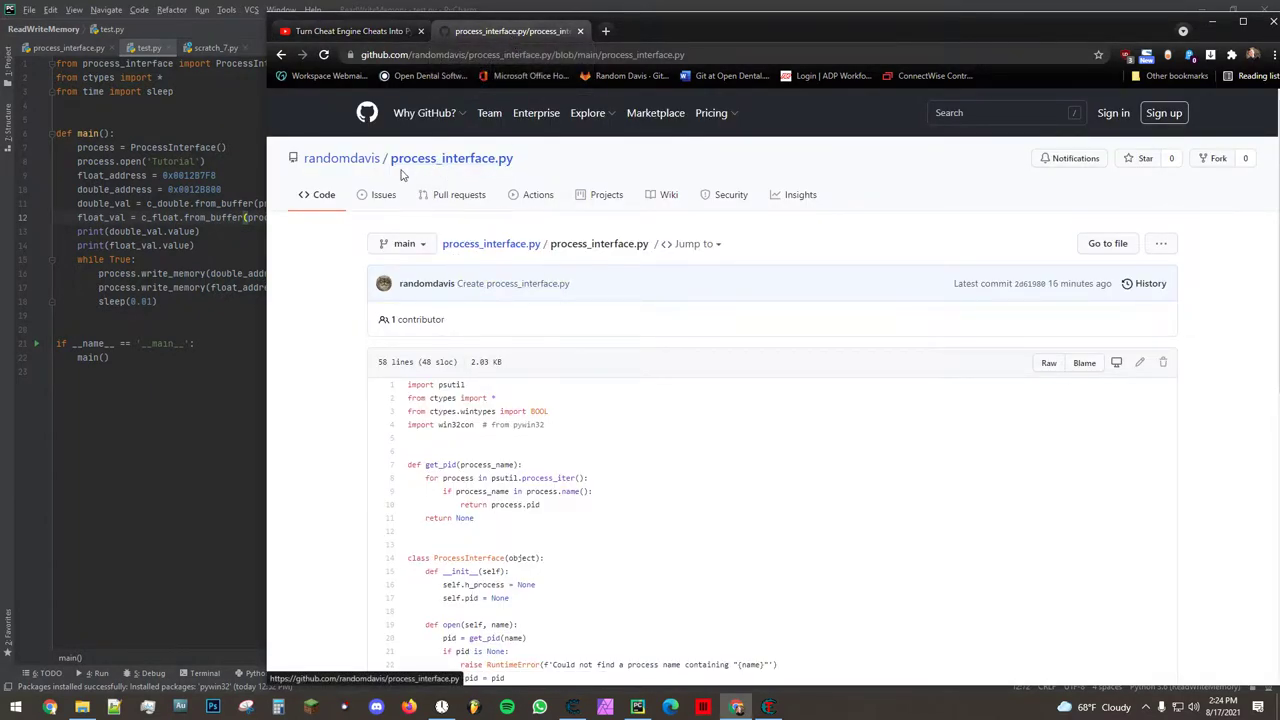
{"action": "scroll", "coordinate": [520, 330], "scroll_direction": "down", "scroll_amount": 3}
{"action": "scroll", "coordinate": [500, 340], "scroll_direction": "up", "scroll_amount": 3}
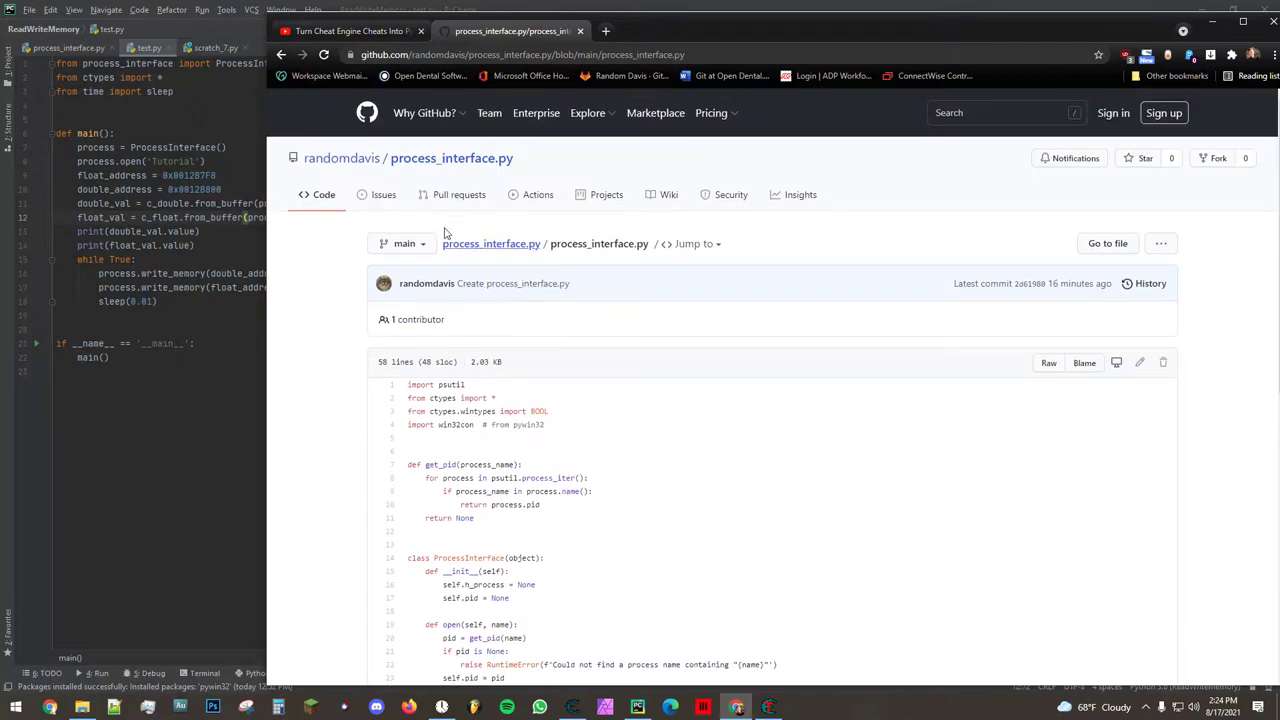
{"action": "scroll", "coordinate": [512, 279], "scroll_direction": "down", "scroll_amount": 2}
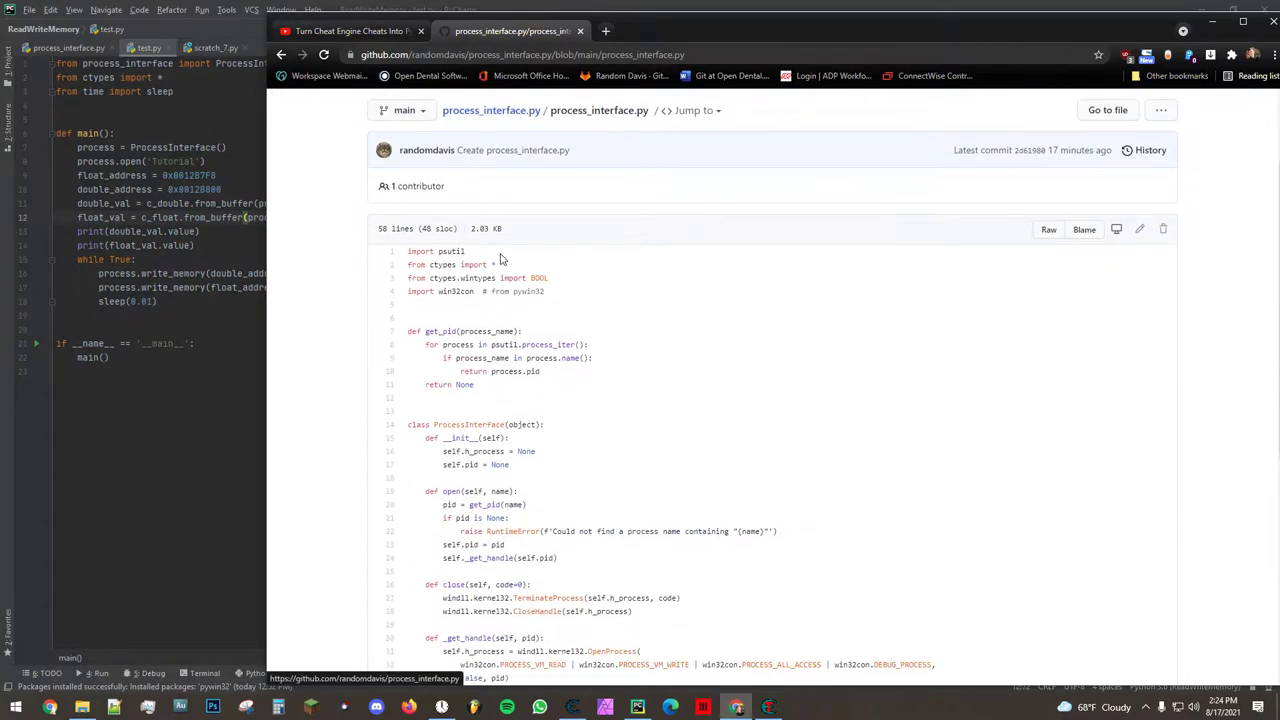
- Review the open, read_memory and write_memory methods of ProcessInterface, then go to test.py
{"action": "left_click", "coordinate": [62, 48]}
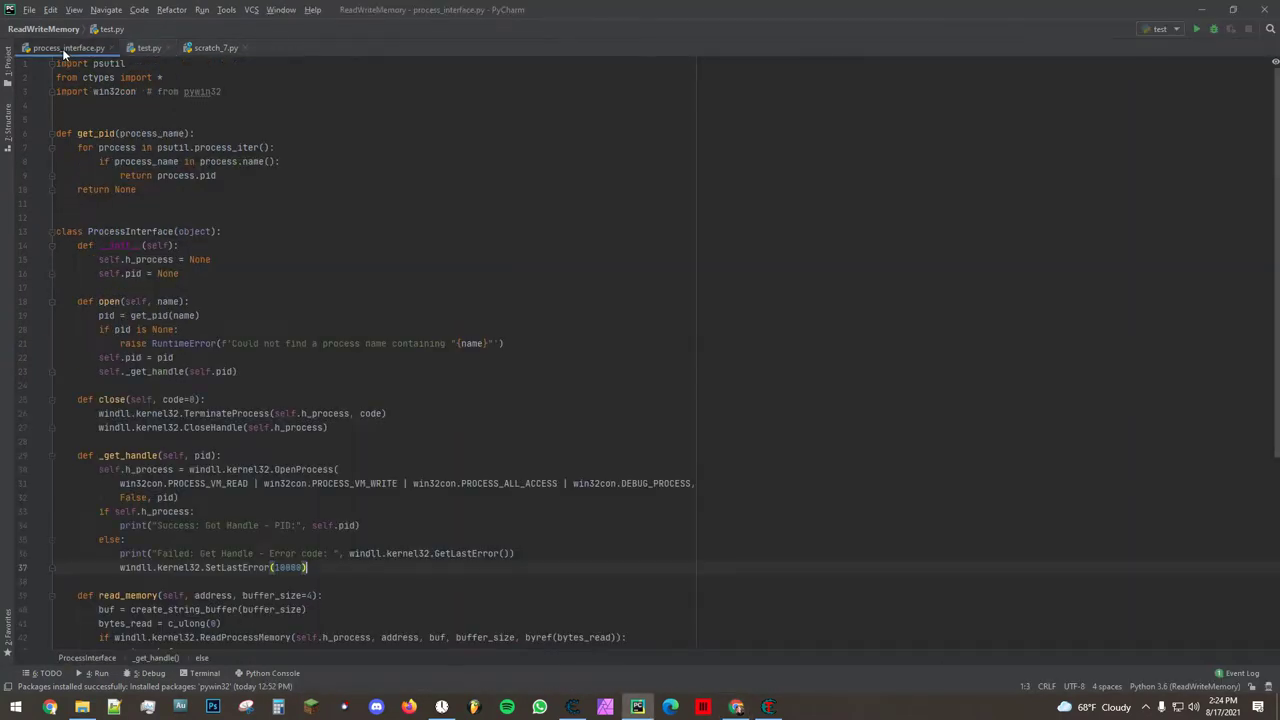
{"action": "scroll", "coordinate": [315, 263], "scroll_direction": "down", "scroll_amount": 2}
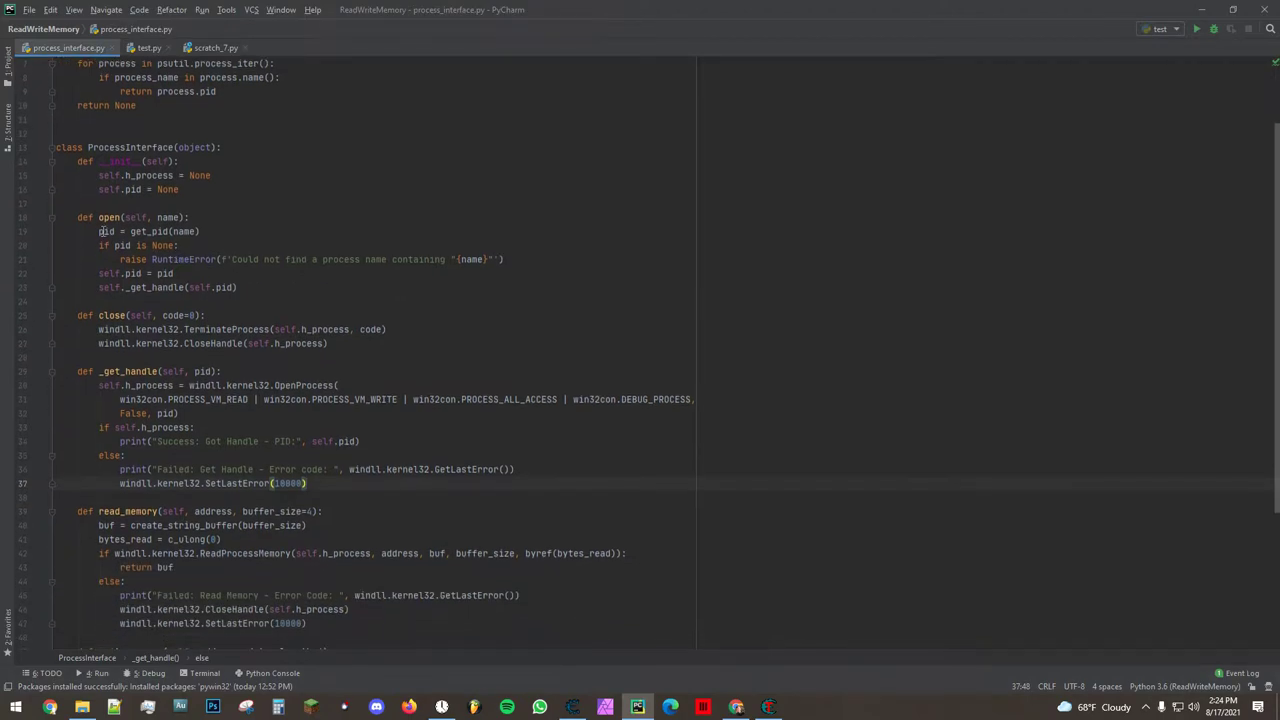
{"action": "left_click_drag", "start_coordinate": [98, 220], "coordinate": [200, 220]}
{"action": "left_click", "coordinate": [219, 223]}
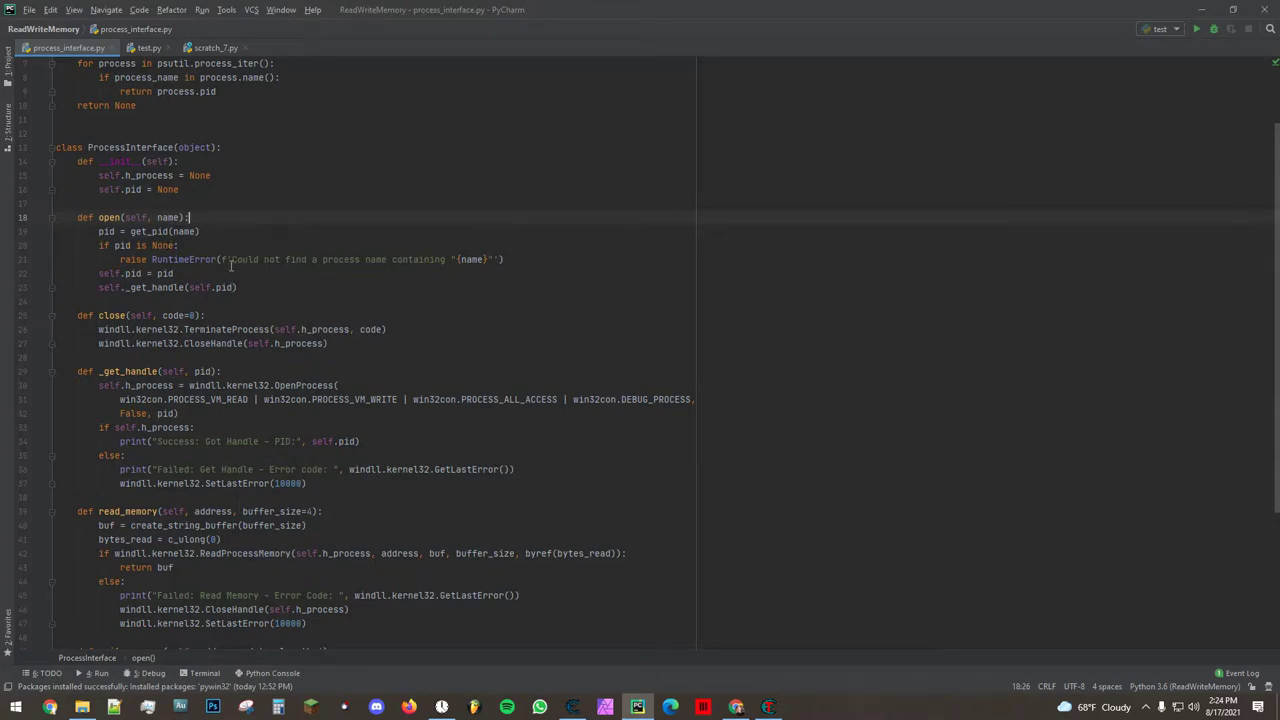
{"action": "mouse_move", "coordinate": [148, 48]}
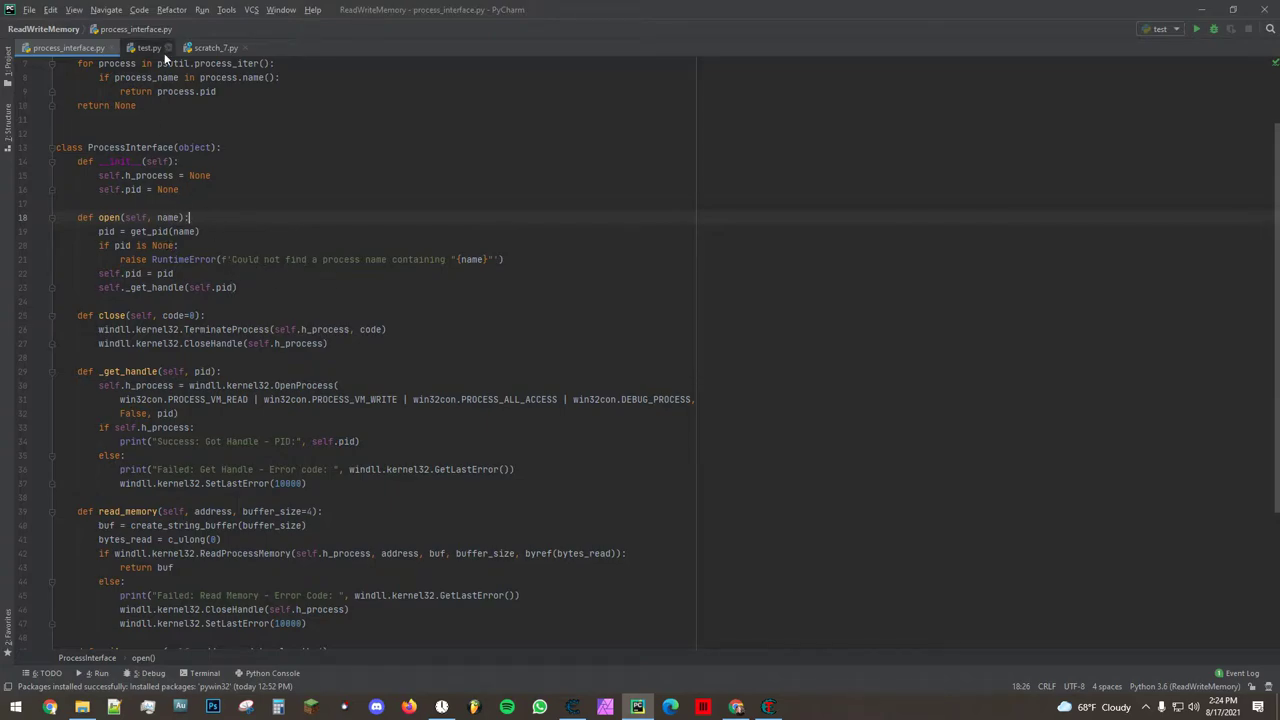
{"action": "scroll", "coordinate": [133, 399], "scroll_direction": "down", "scroll_amount": 3}
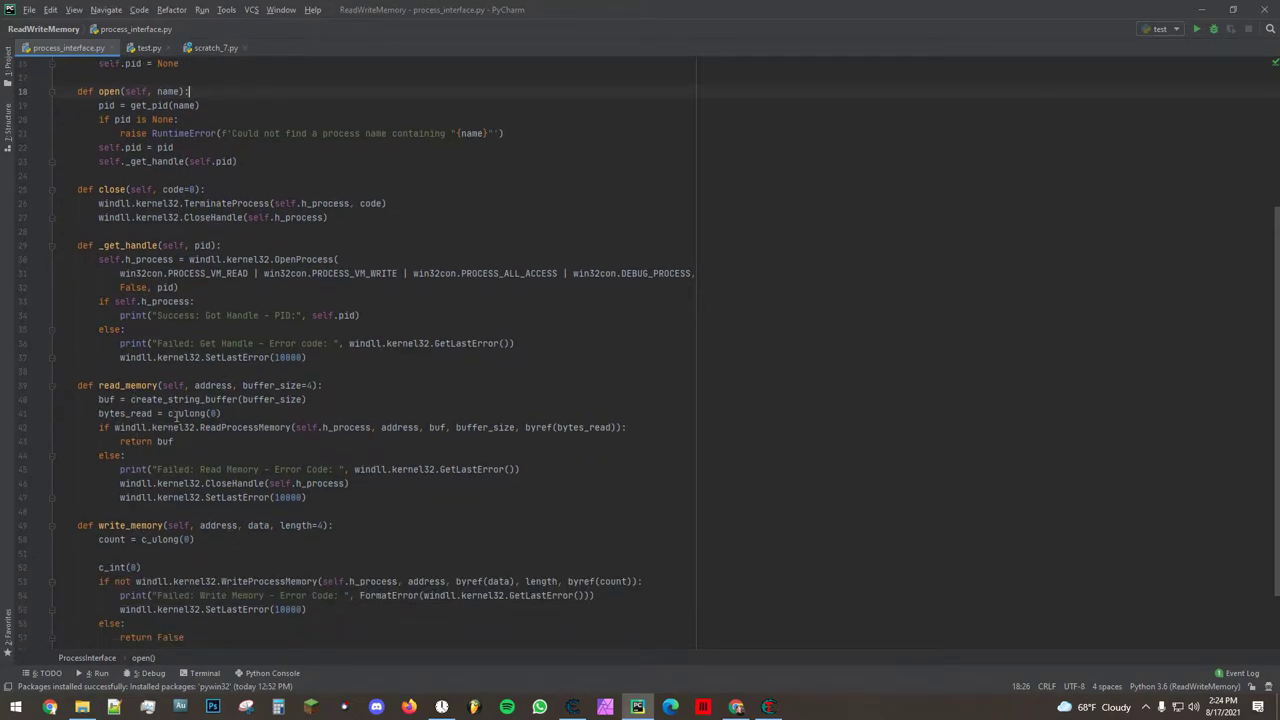
{"action": "scroll", "coordinate": [173, 295], "scroll_direction": "down", "scroll_amount": 2}
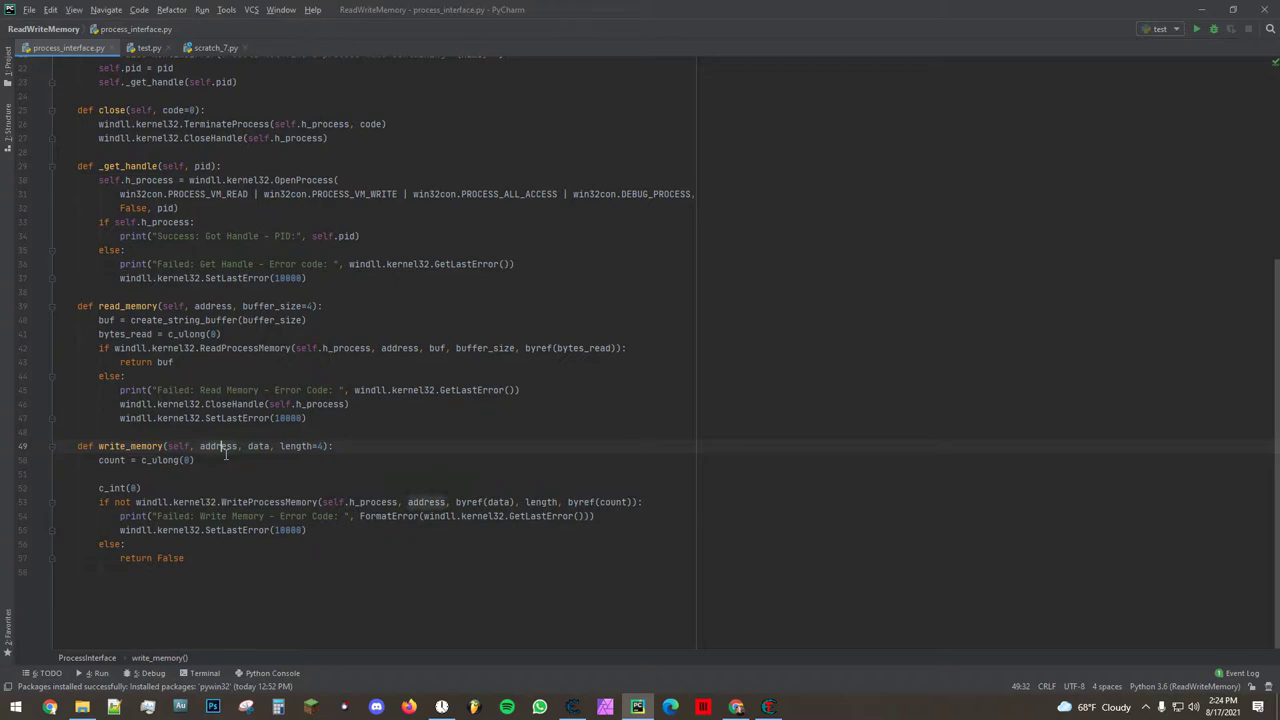
{"action": "left_click", "coordinate": [216, 306]}
{"action": "left_click", "coordinate": [258, 446]}
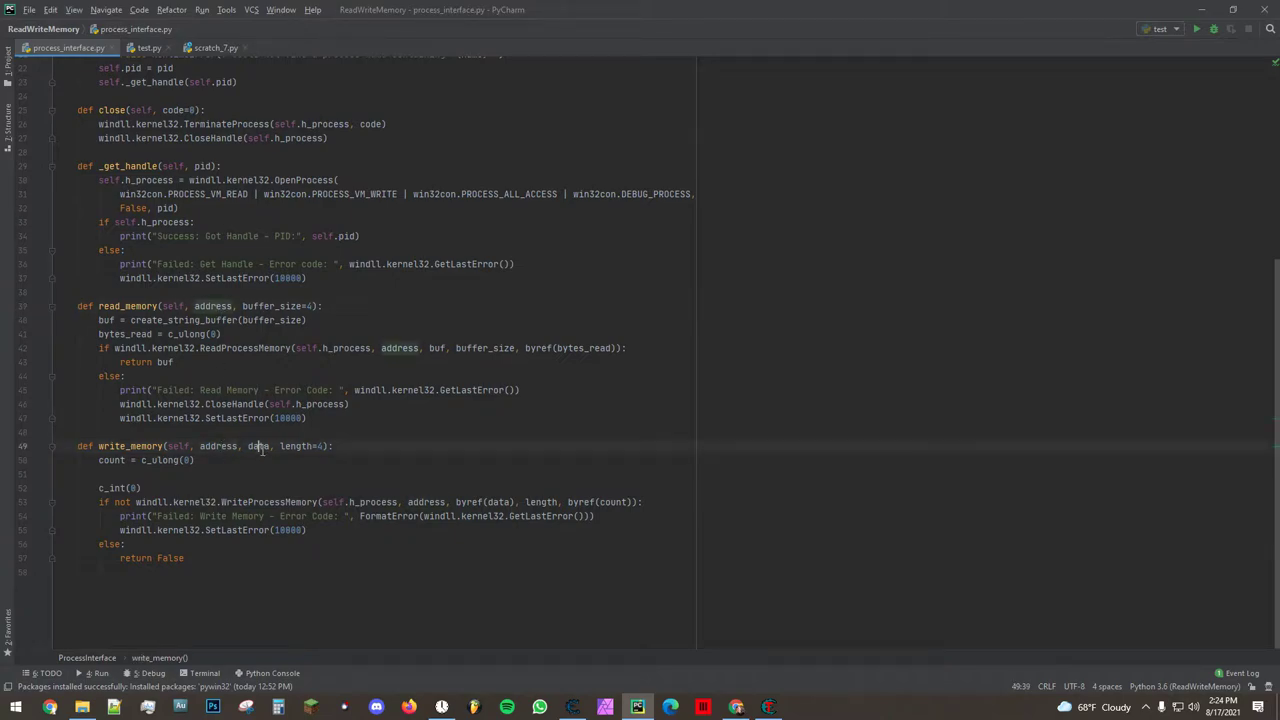
{"action": "left_click", "coordinate": [296, 446]}
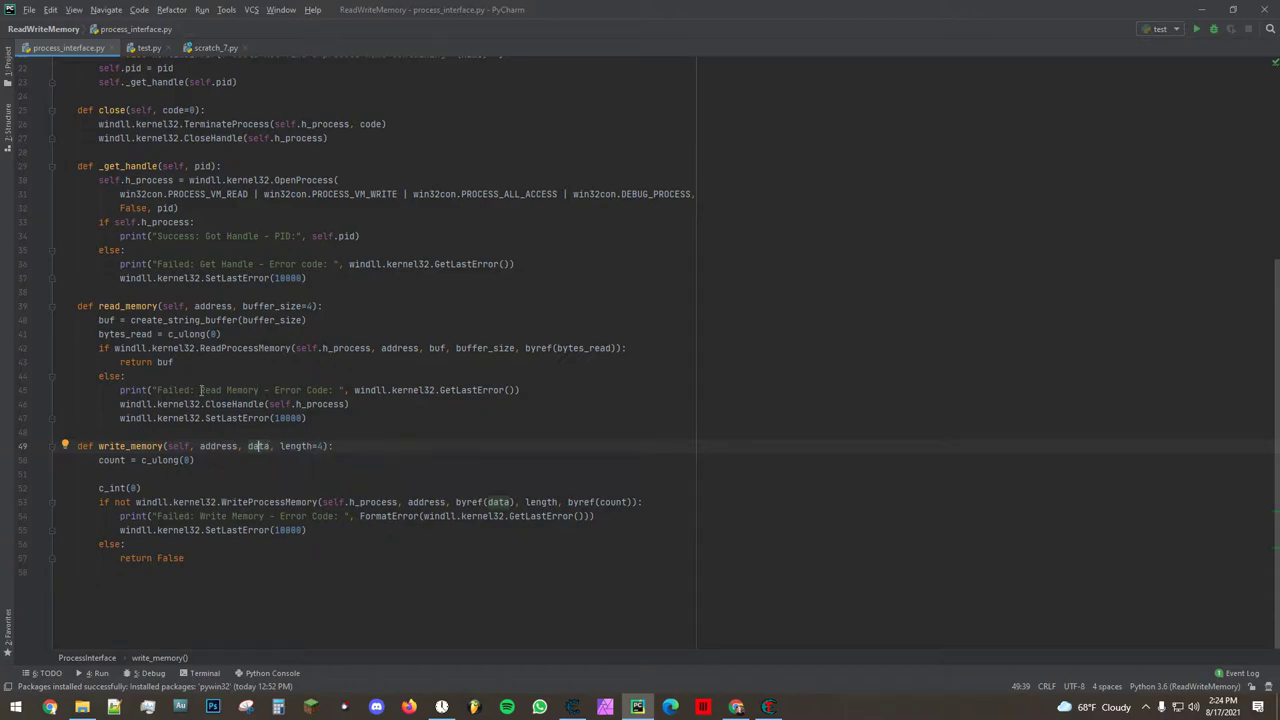
{"action": "left_click", "coordinate": [145, 48]}
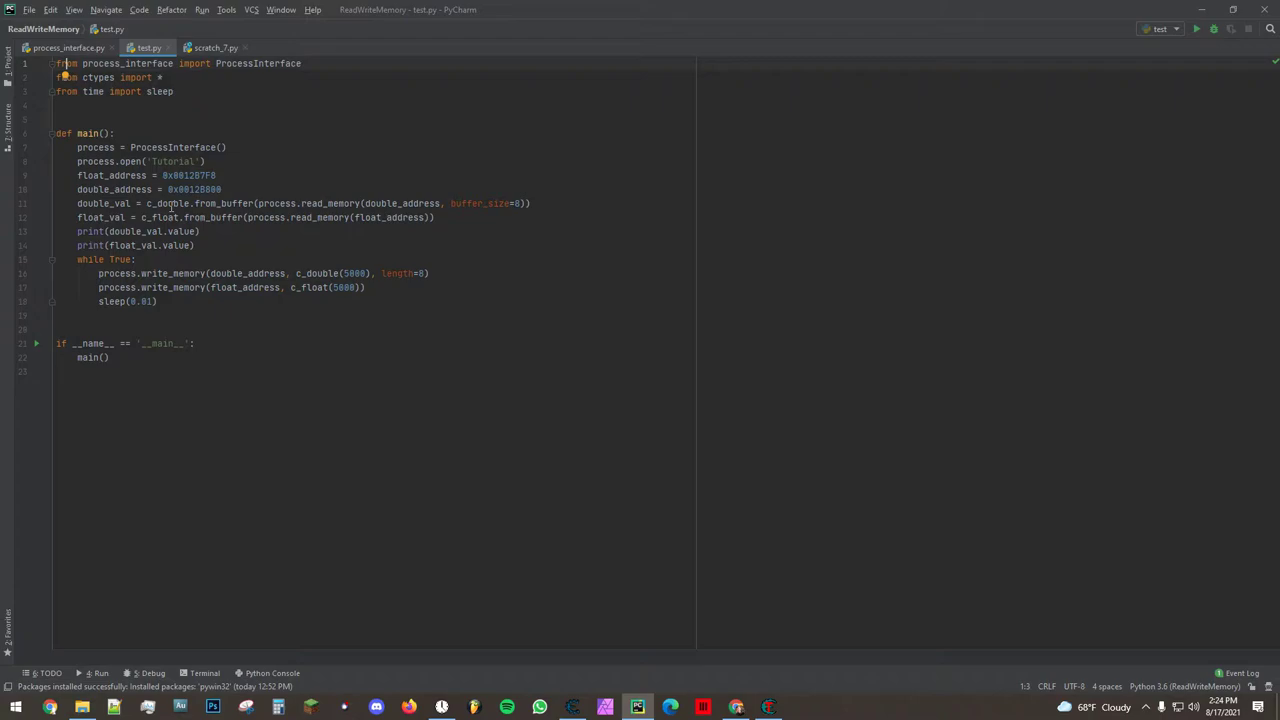
- Look over the c_double and c_float reads on lines 11–12, then go to scratch_7.py
{"action": "left_click", "coordinate": [160, 203]}
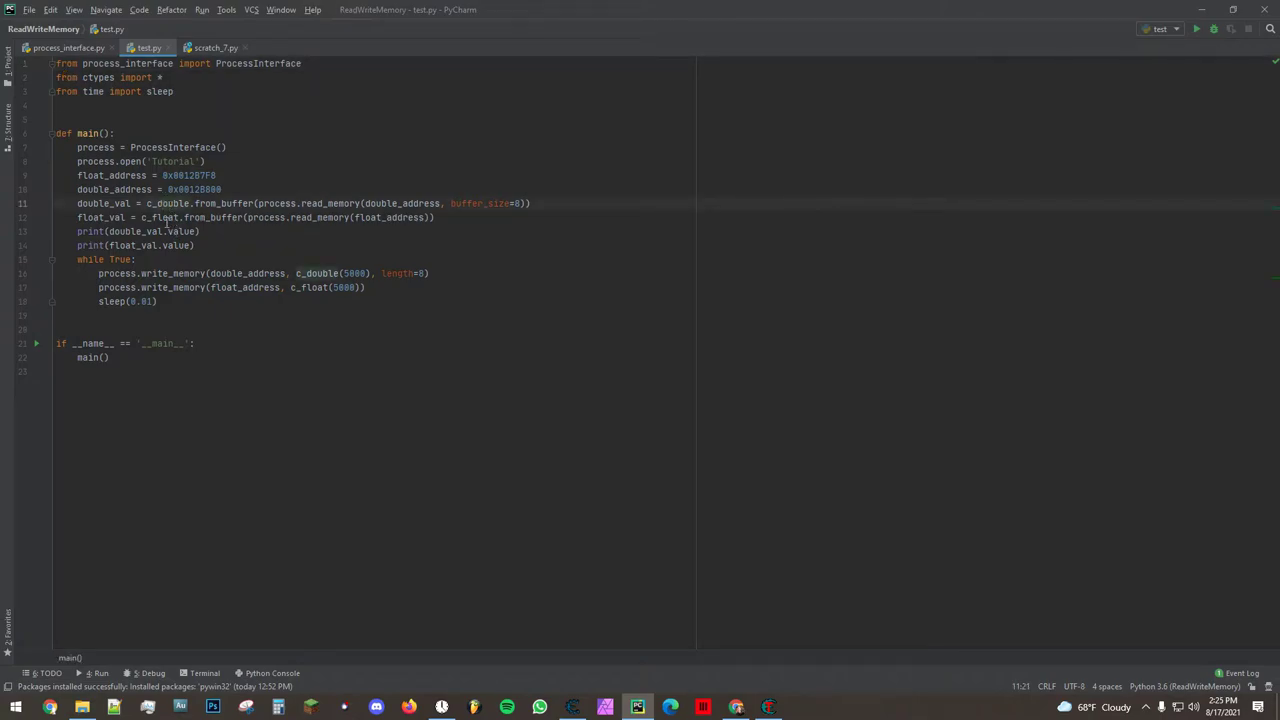
{"action": "left_click", "coordinate": [161, 218]}
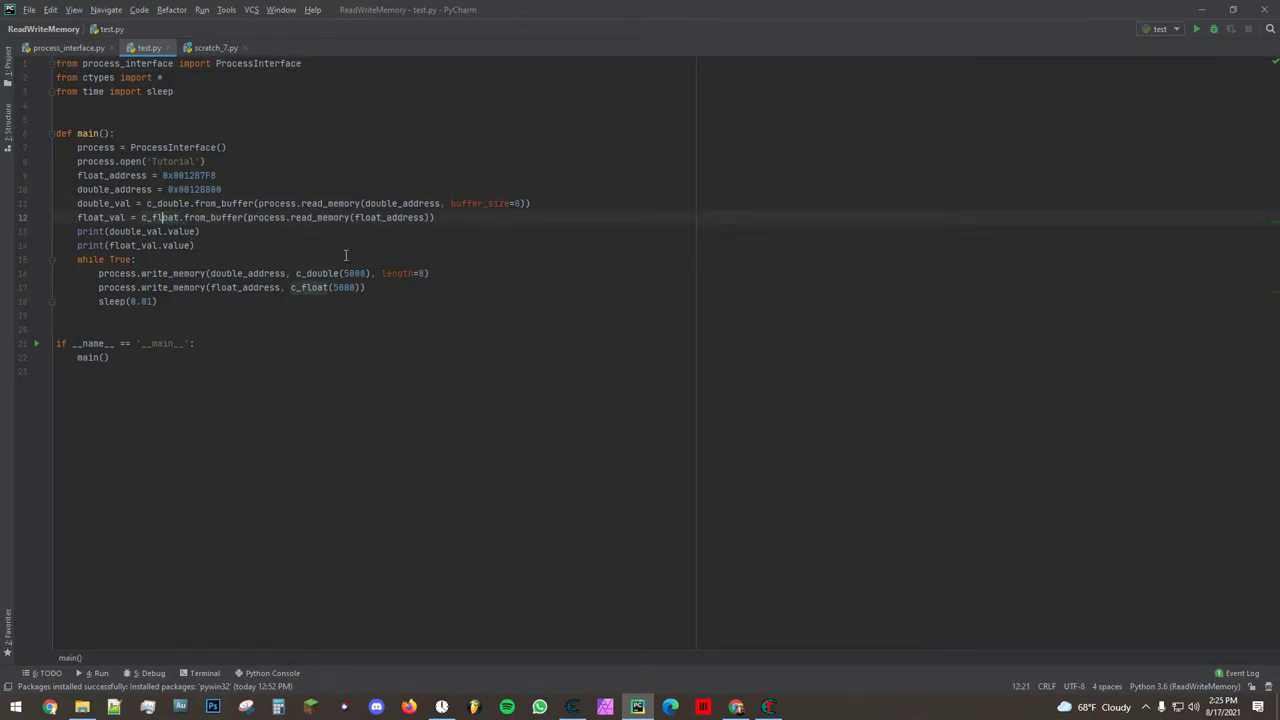
{"action": "left_click", "coordinate": [451, 223]}
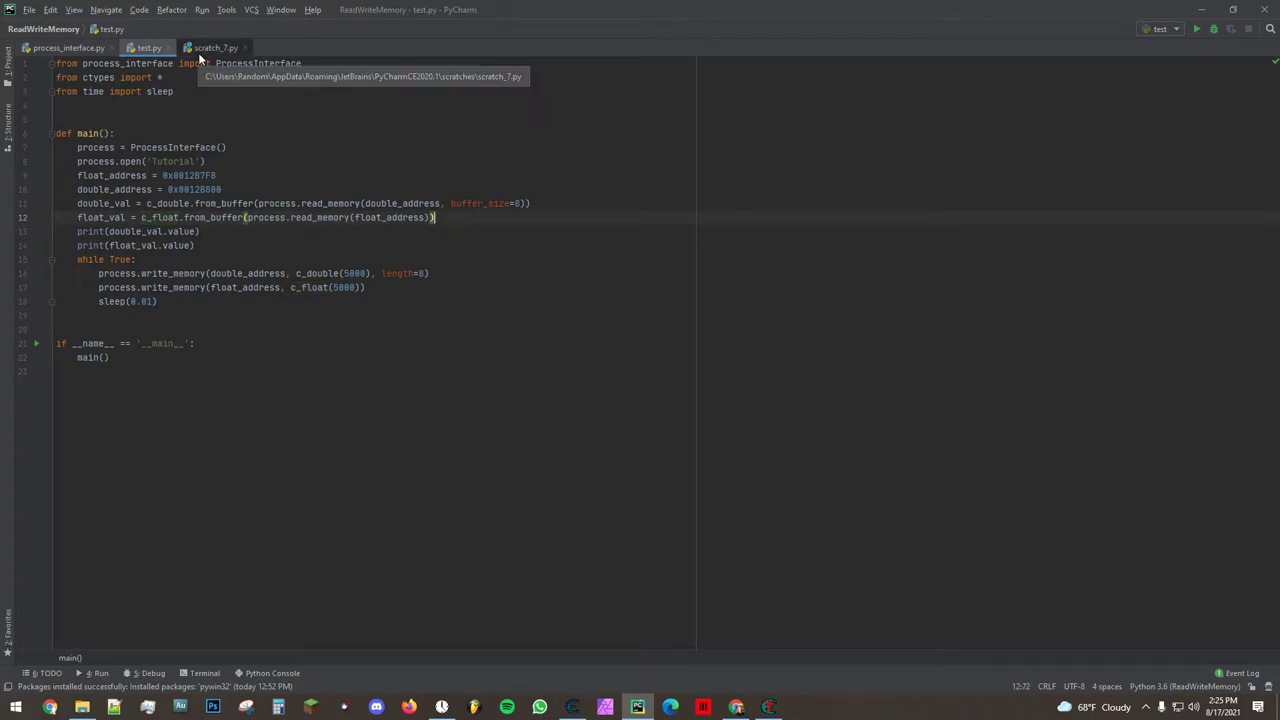
{"action": "left_click", "coordinate": [210, 48]}
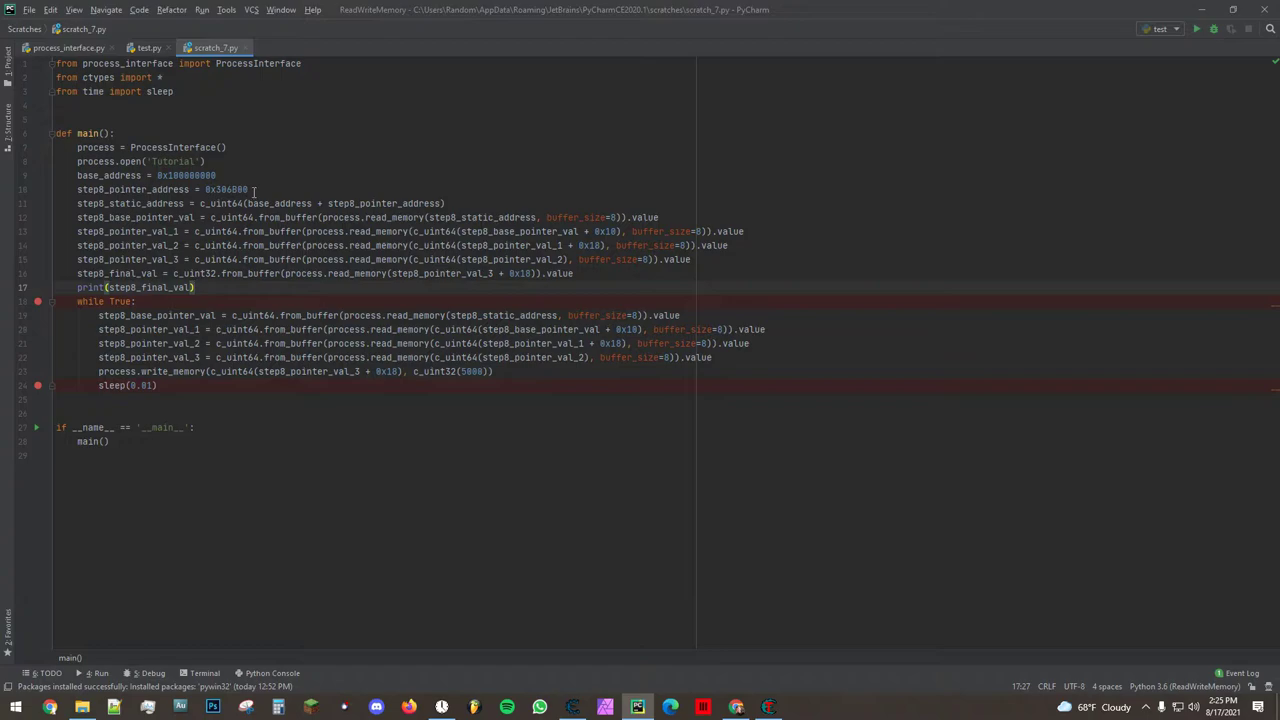
- Inspect the c_uint32 and c_uint64 pointer-chain reads in scratch_7.py and return to test.py
{"action": "left_click", "coordinate": [200, 273]}
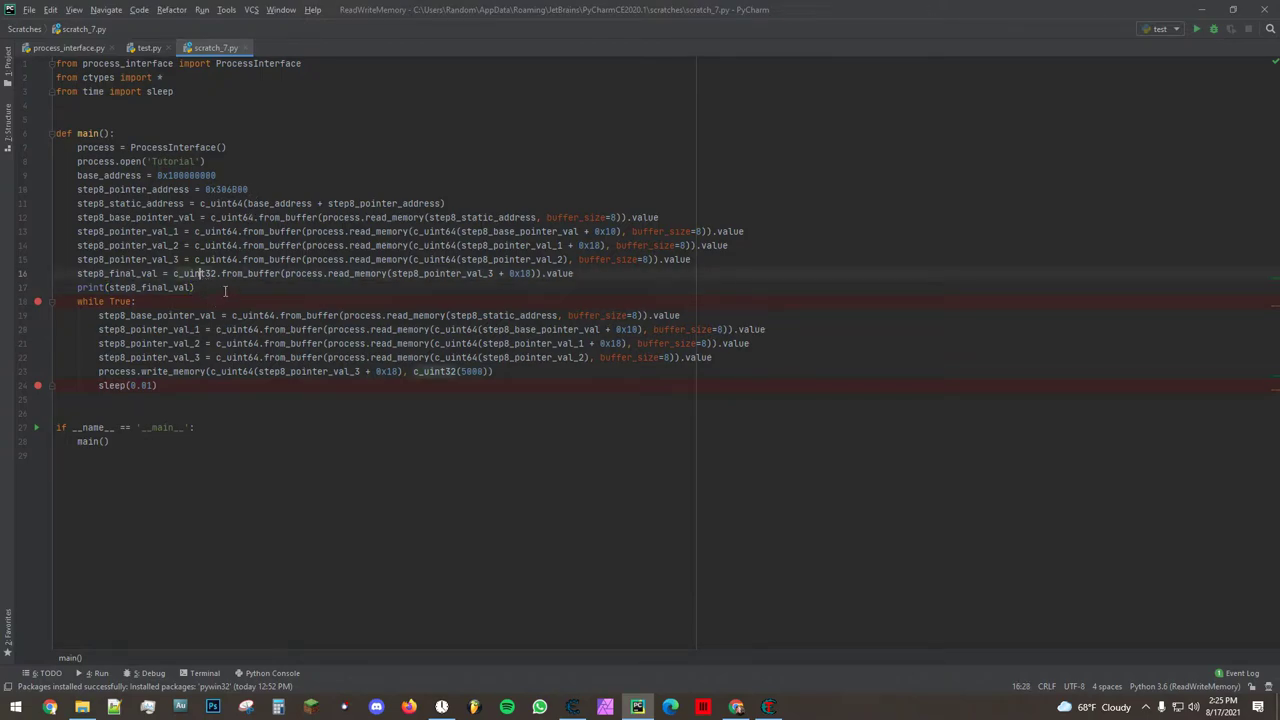
{"action": "left_click", "coordinate": [220, 260]}
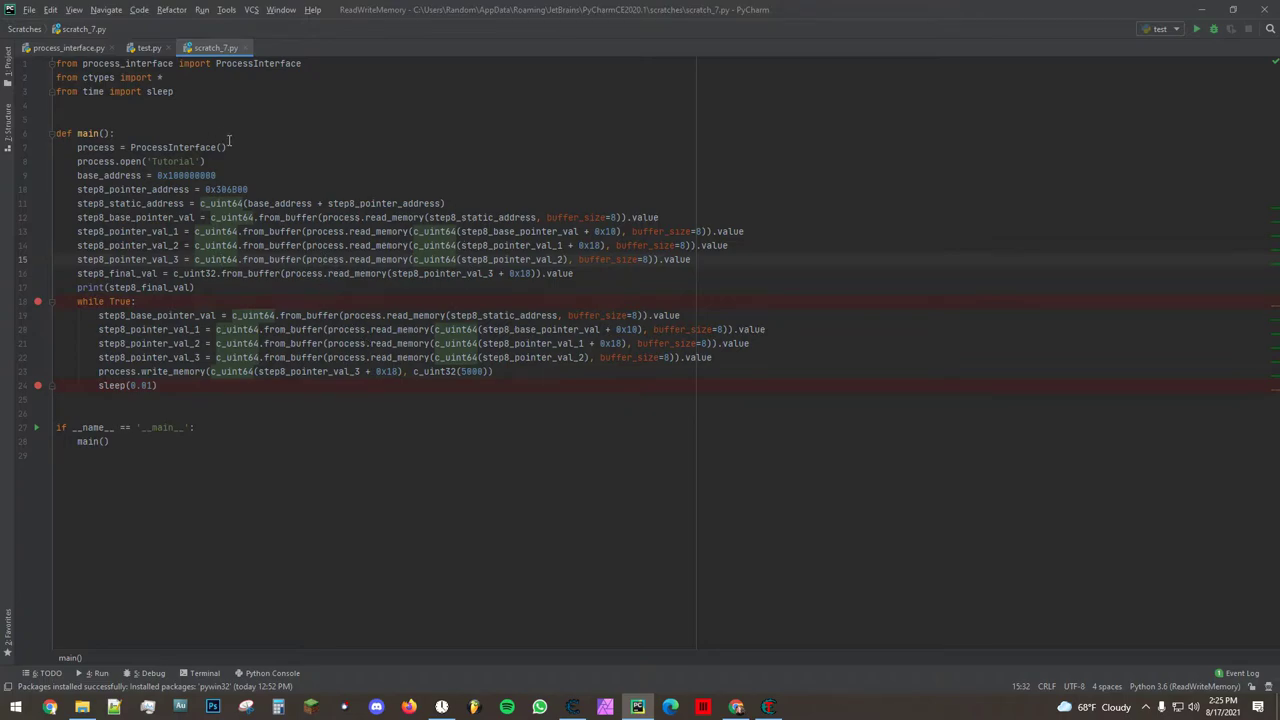
{"action": "left_click", "coordinate": [145, 48]}
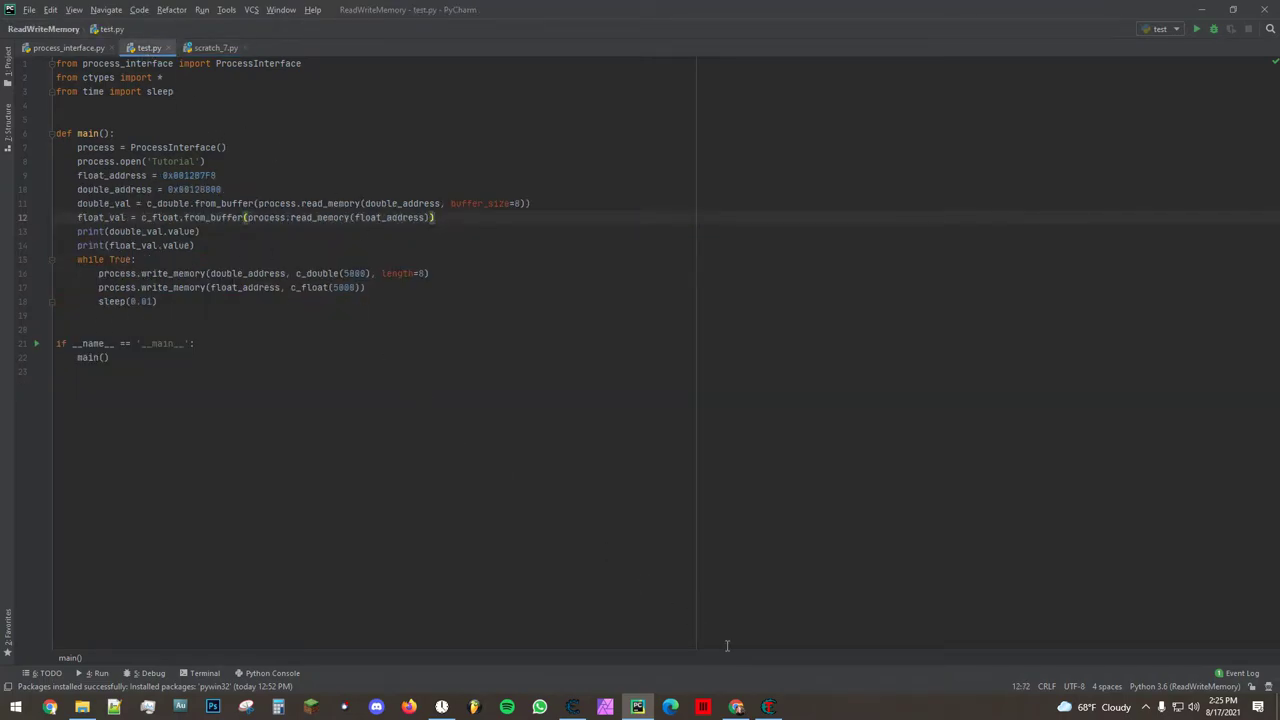
- Scan for value 100 in Cheat Engine and check the float entry at 0012B7F8 beside the tutorial
{"action": "left_click", "coordinate": [768, 707]}
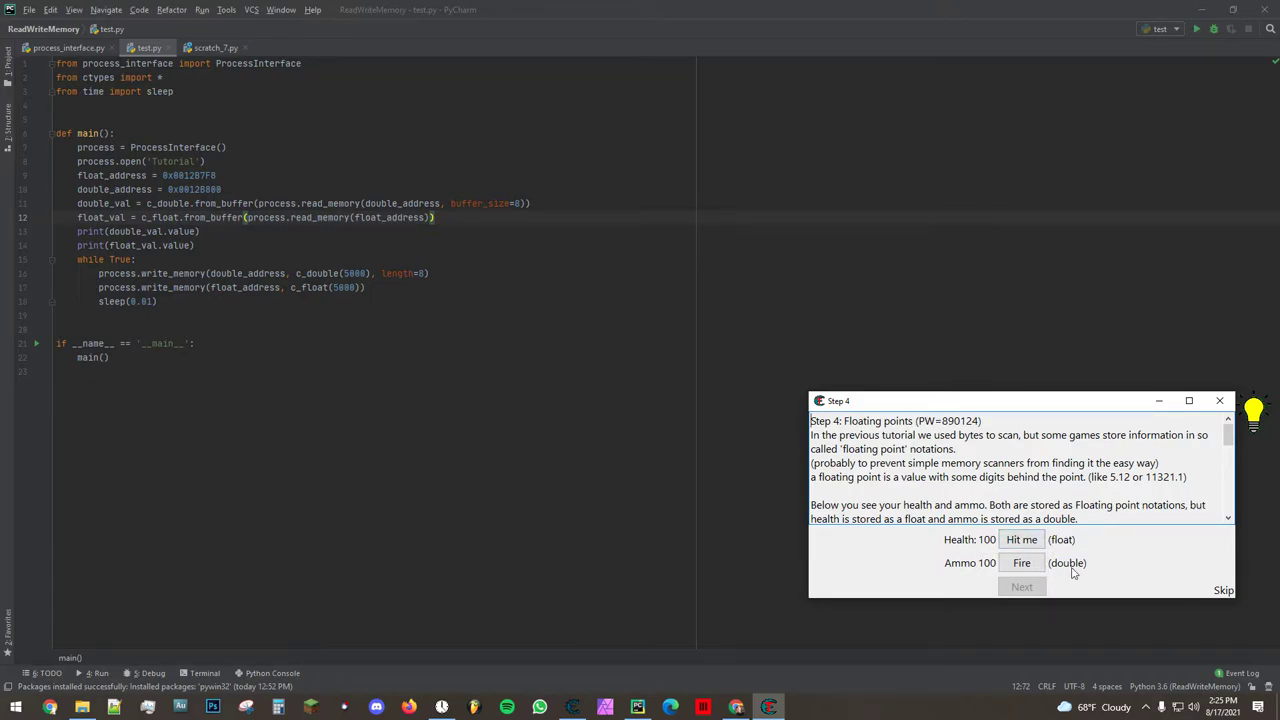
{"action": "left_click", "coordinate": [572, 707]}
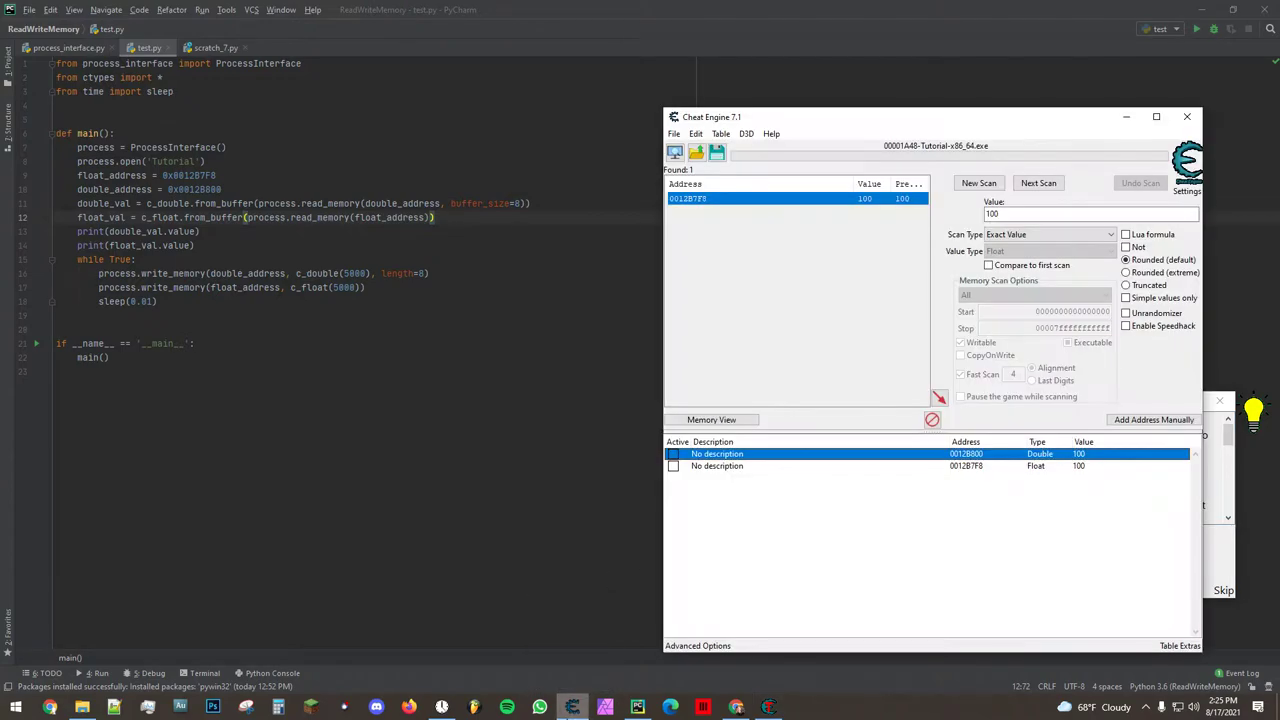
{"action": "left_click_drag", "start_coordinate": [968, 127], "coordinate": [455, 99]}
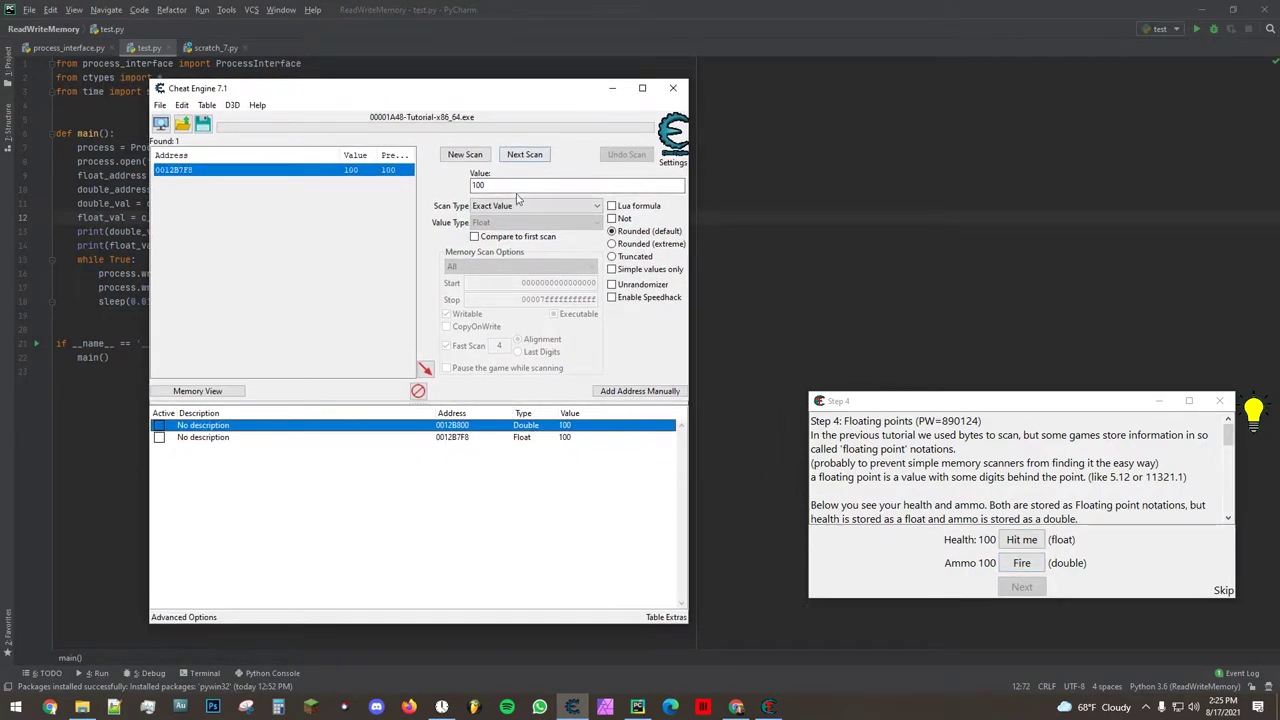
{"action": "left_click", "coordinate": [465, 155]}
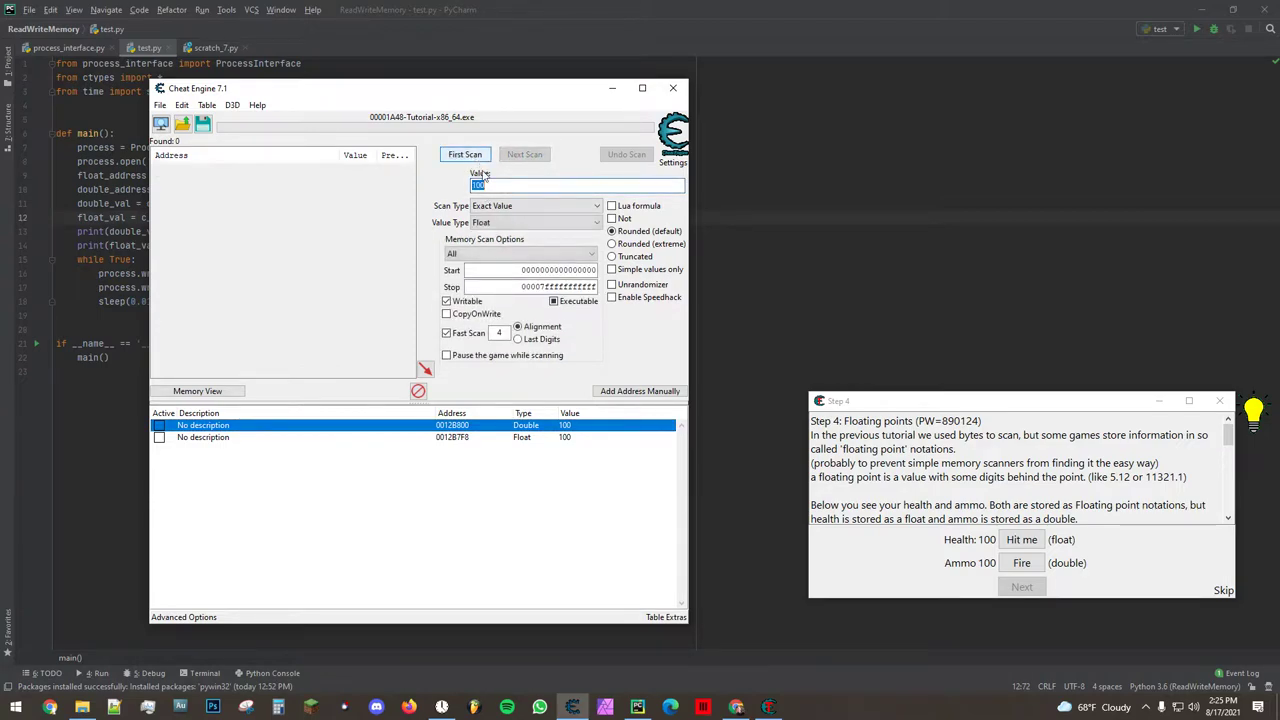
{"action": "left_click", "coordinate": [465, 155]}
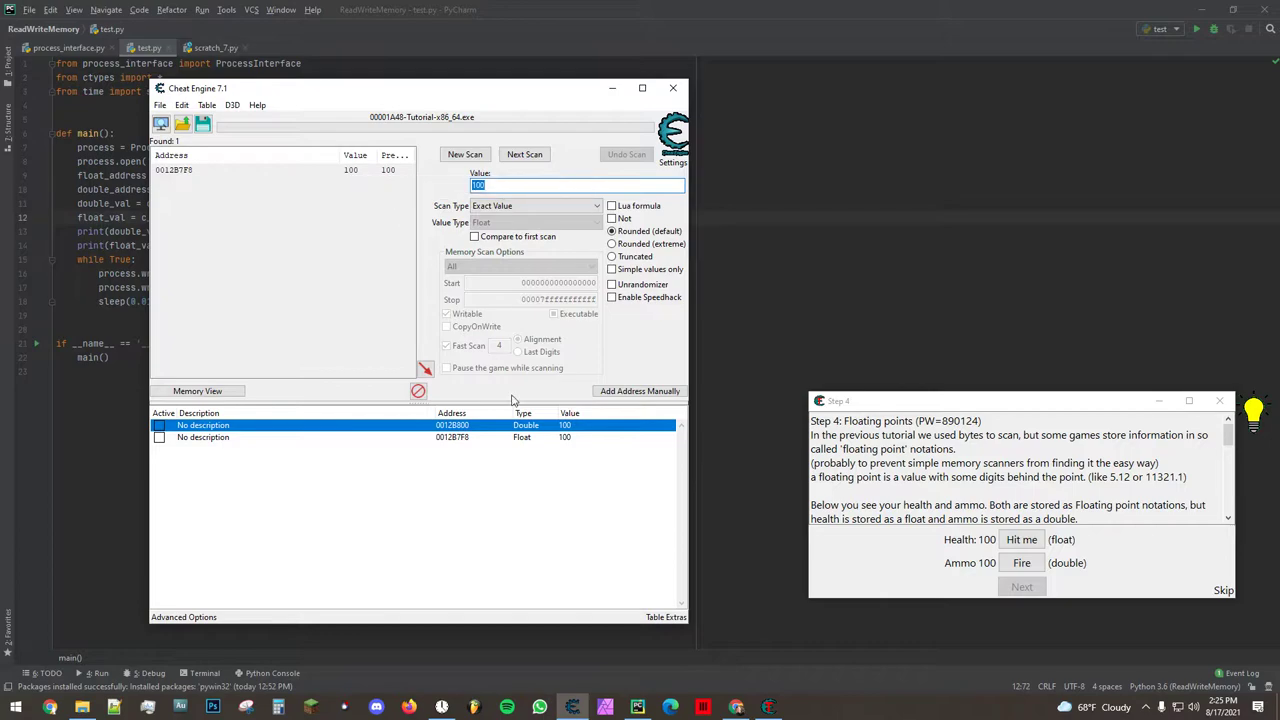
{"action": "left_click_drag", "start_coordinate": [515, 90], "coordinate": [1083, 79]}
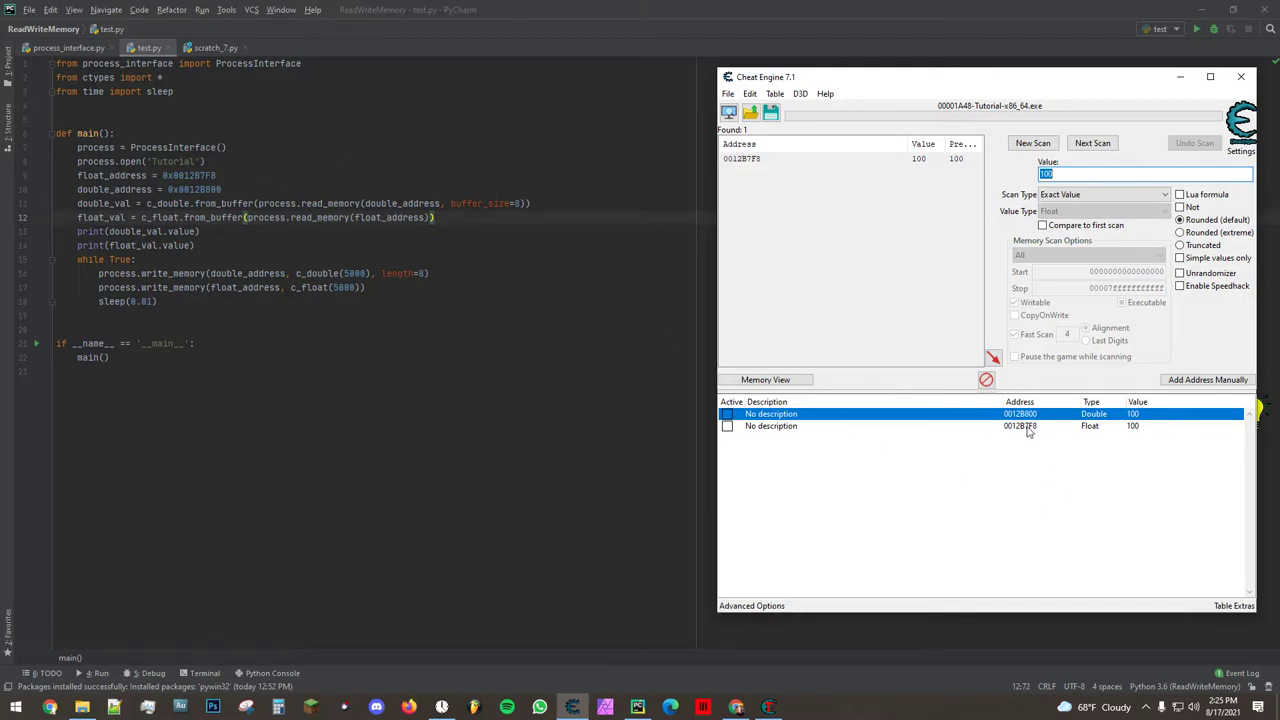
{"action": "left_click", "coordinate": [1006, 425]}
- Walk through float_address and the c_double from_buffer read on lines 11–12
{"action": "left_click", "coordinate": [235, 185]}
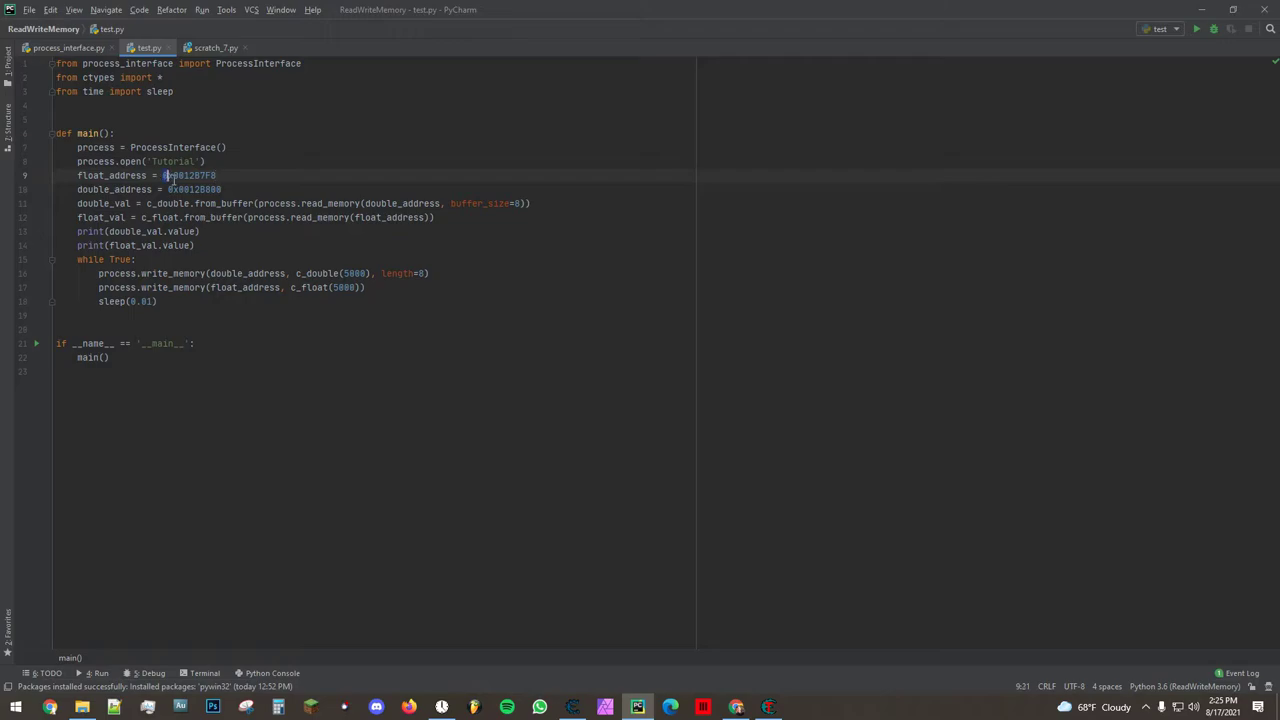
{"action": "left_click_drag", "start_coordinate": [163, 175], "coordinate": [177, 175]}
{"action": "left_click", "coordinate": [243, 178]}
{"action": "left_click_drag", "start_coordinate": [147, 203], "coordinate": [531, 203]}
{"action": "left_click", "coordinate": [110, 203]}
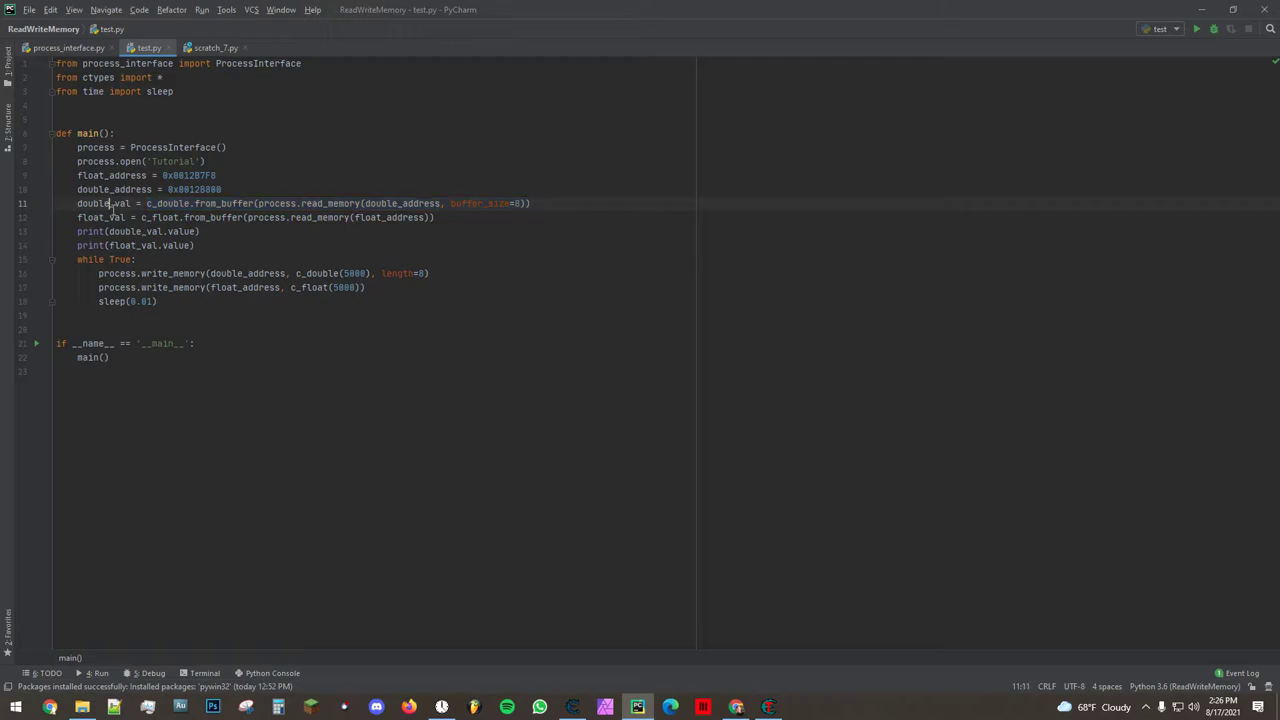
{"action": "double_click", "coordinate": [160, 203]}
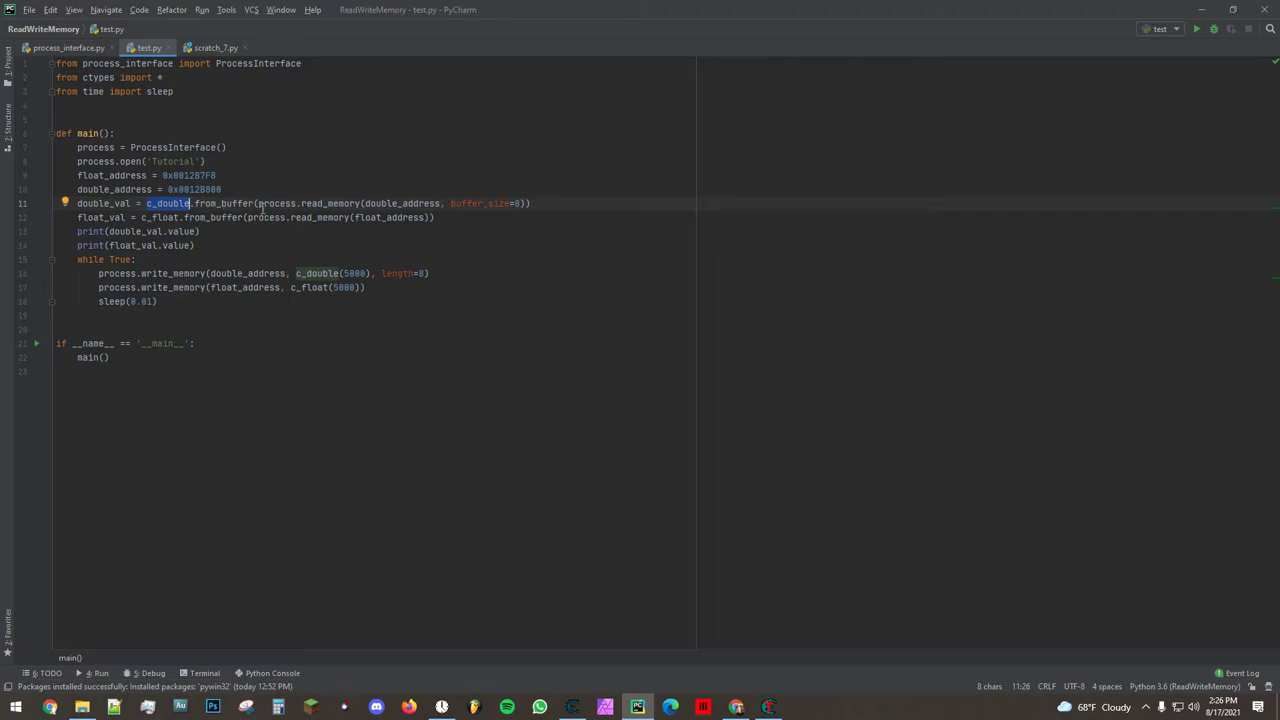
{"action": "left_click", "coordinate": [260, 204]}
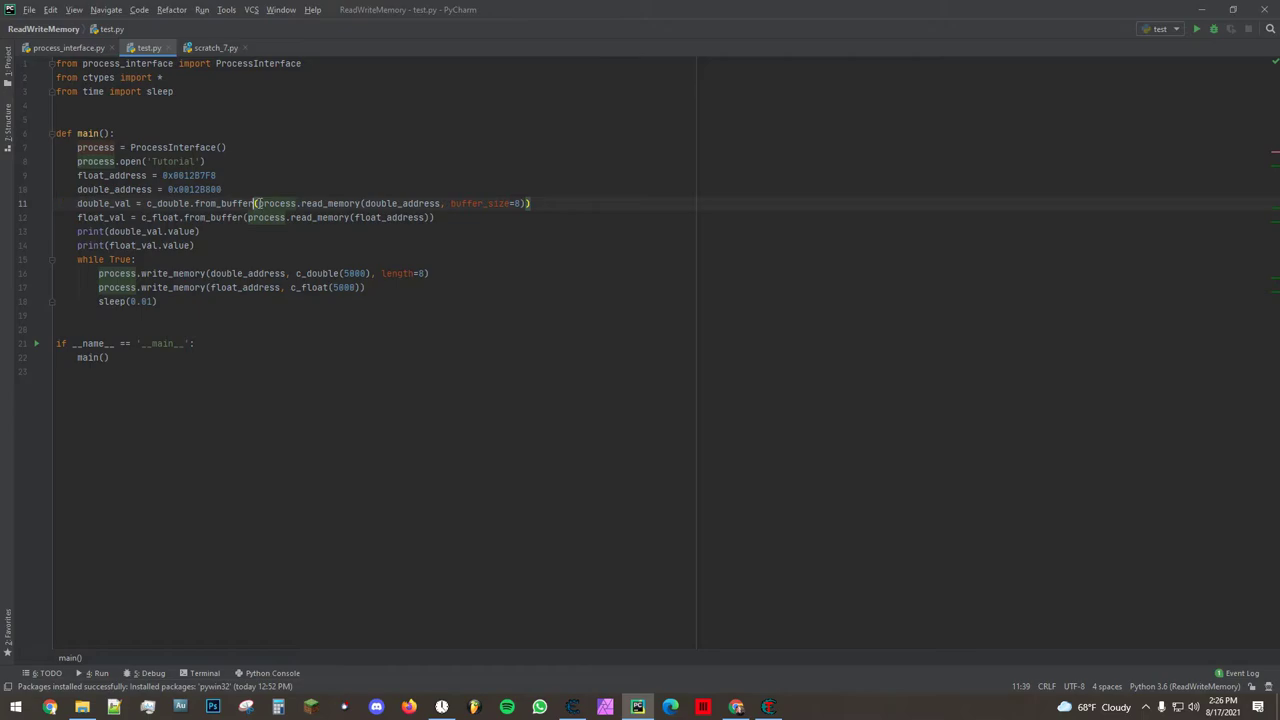
{"action": "key", "text": "Left"}
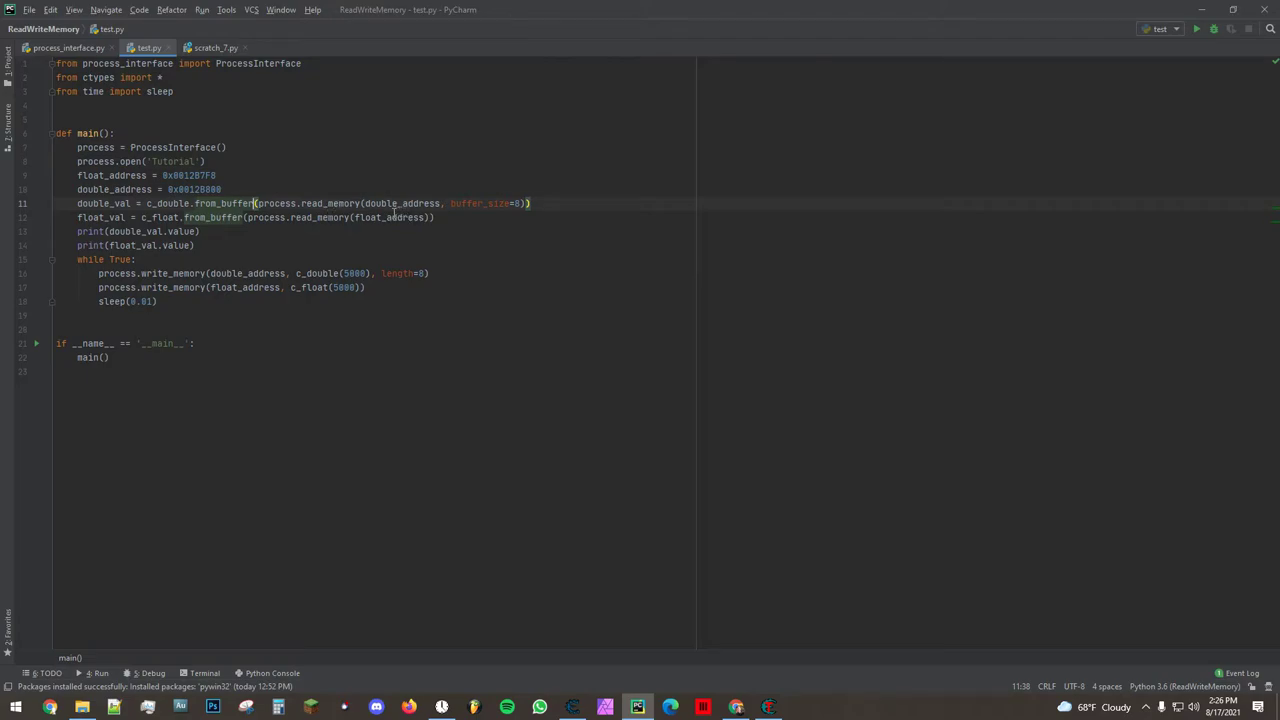
{"action": "mouse_move", "coordinate": [400, 204]}
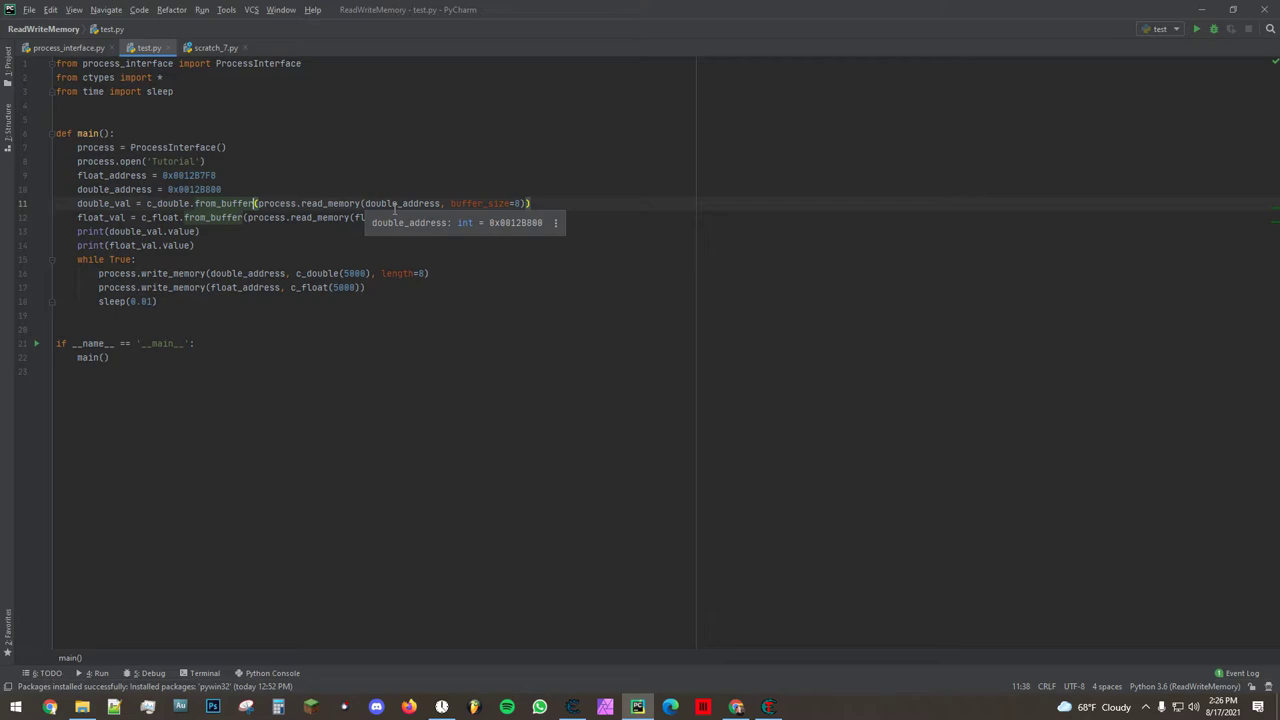
{"action": "left_click", "coordinate": [391, 204]}
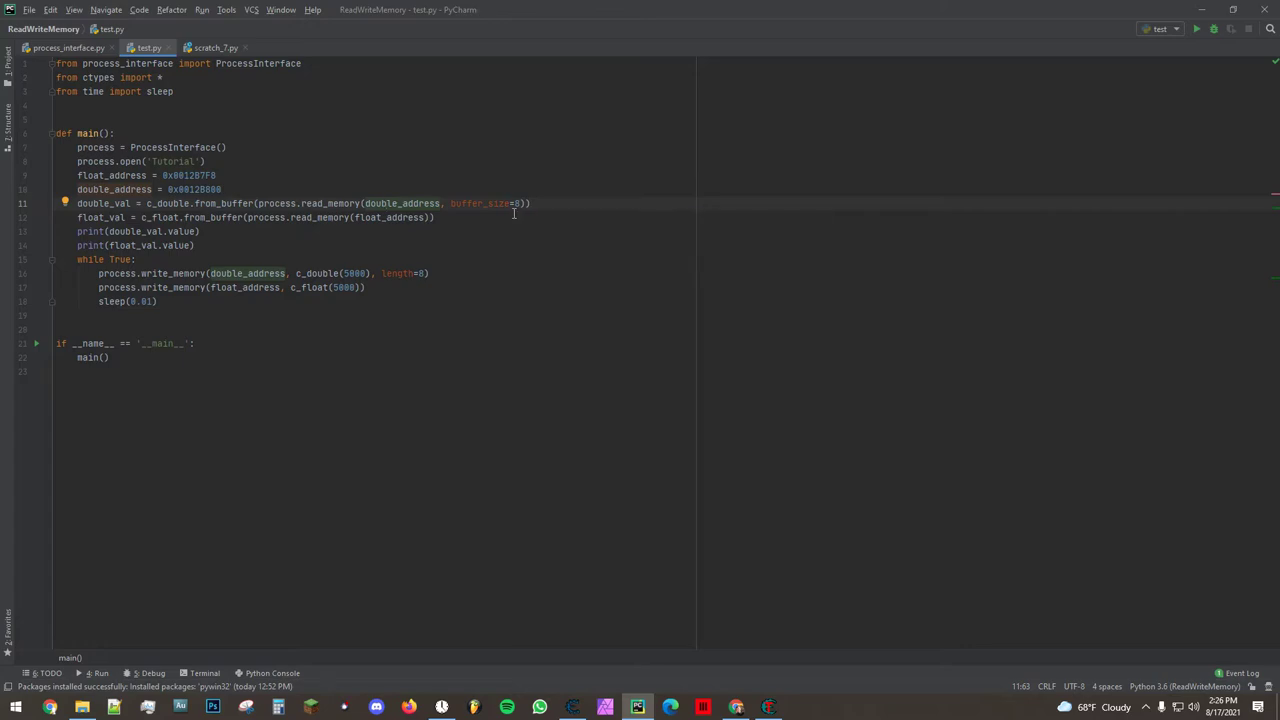
{"action": "left_click", "coordinate": [448, 220]}
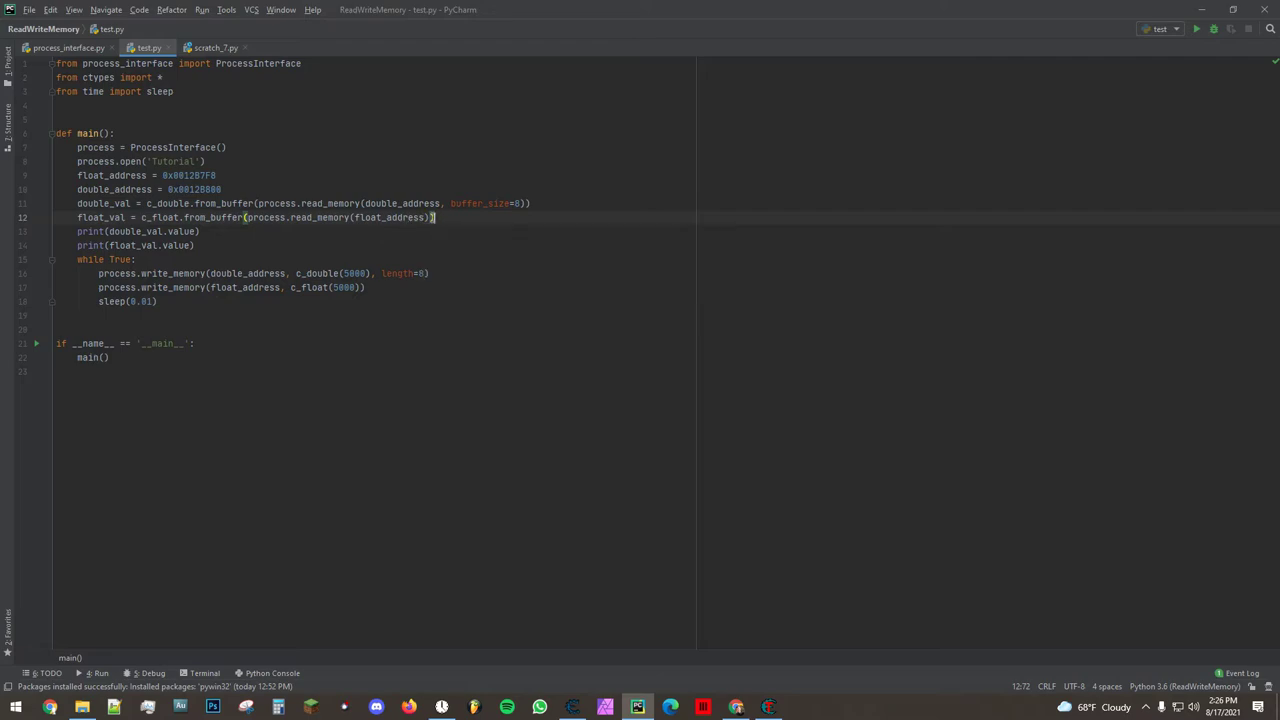
- Review the ProcessInterface import, ProcessInterface() and open('Tutorial'), checking against Cheat Engine
{"action": "left_click", "coordinate": [249, 151]}
{"action": "left_click", "coordinate": [320, 63]}
{"action": "key", "text": "shift+Home"}
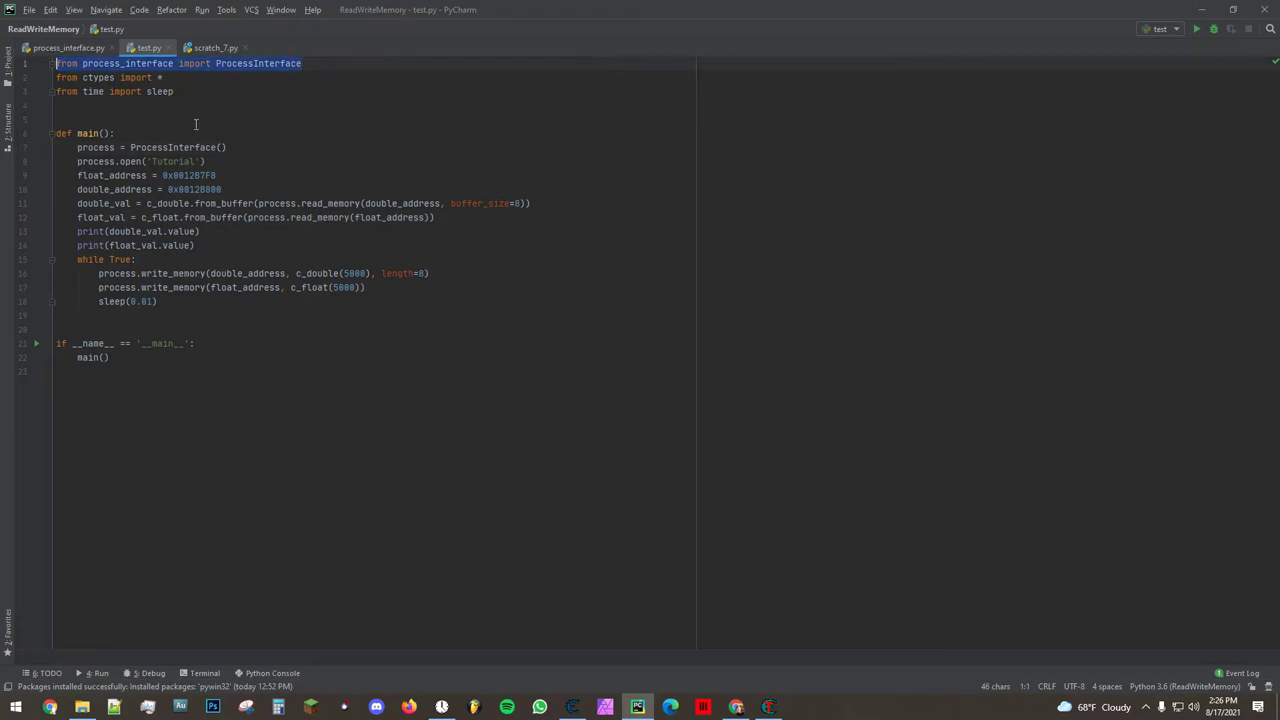
{"action": "left_click_drag", "start_coordinate": [227, 147], "coordinate": [131, 148]}
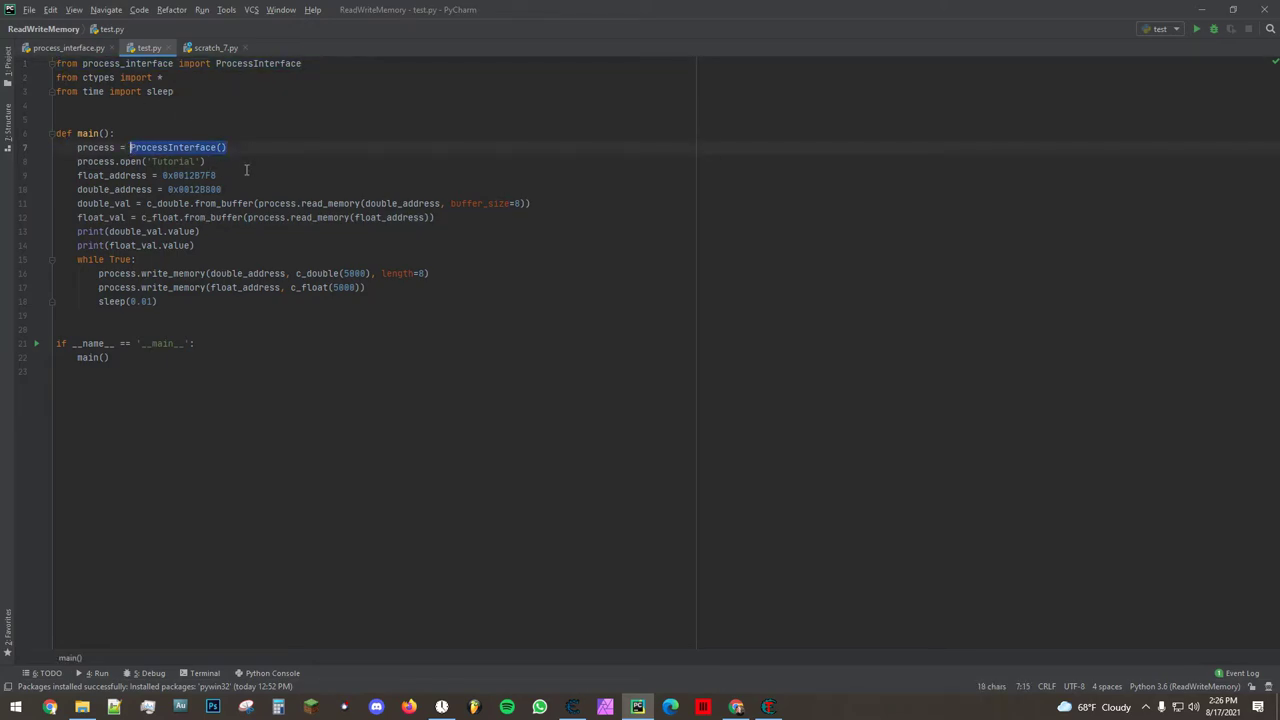
{"action": "left_click_drag", "start_coordinate": [228, 161], "coordinate": [121, 162]}
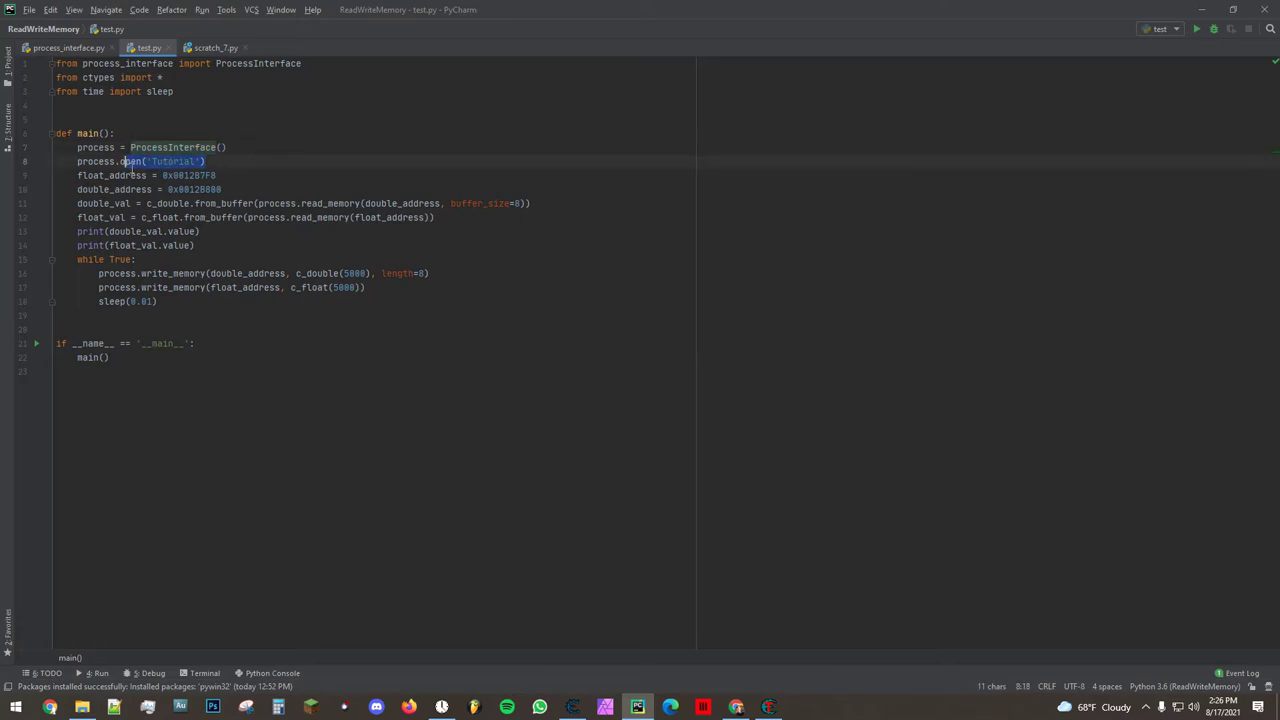
{"action": "left_click", "coordinate": [231, 163]}
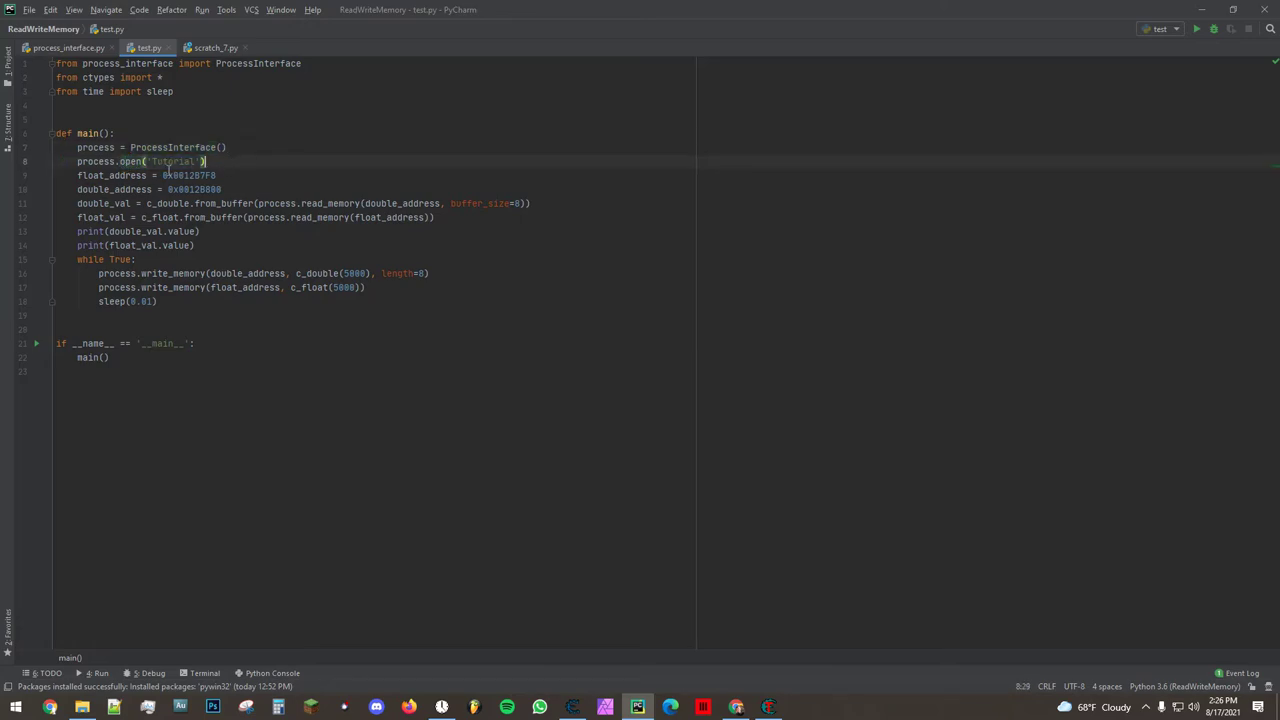
{"action": "left_click", "coordinate": [578, 706]}
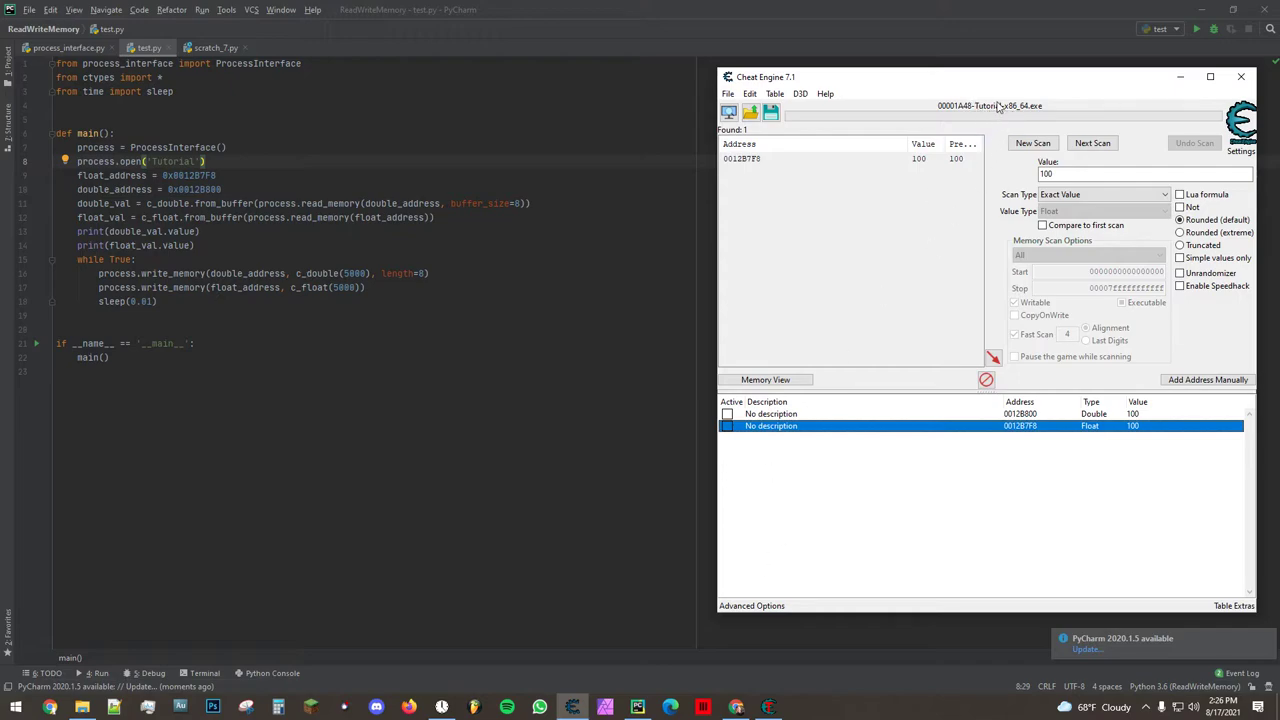
{"action": "left_click", "coordinate": [259, 176]}
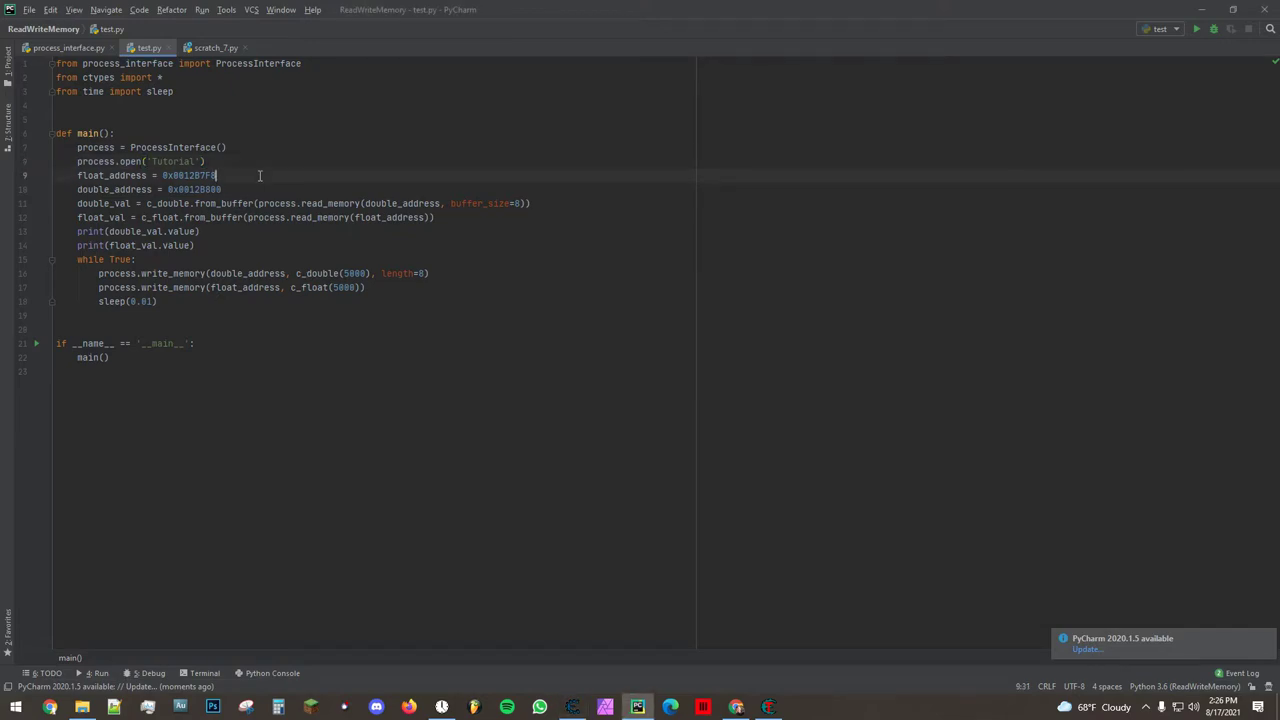
- Go over the ctypes import and the c_float and double_val reads on lines 11–12
{"action": "left_click", "coordinate": [185, 82]}
{"action": "key", "text": "shift+Home"}
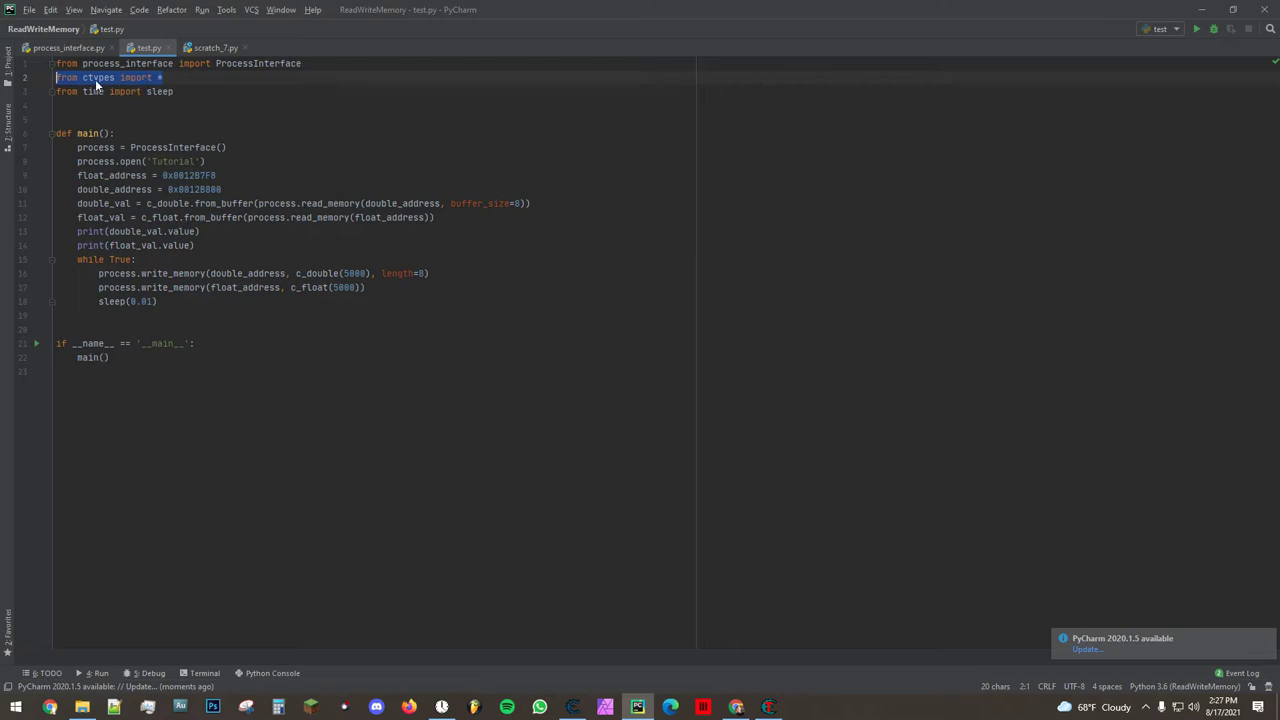
{"action": "left_click", "coordinate": [155, 205]}
{"action": "left_click_drag", "start_coordinate": [141, 217], "coordinate": [183, 219]}
{"action": "left_click", "coordinate": [461, 222]}
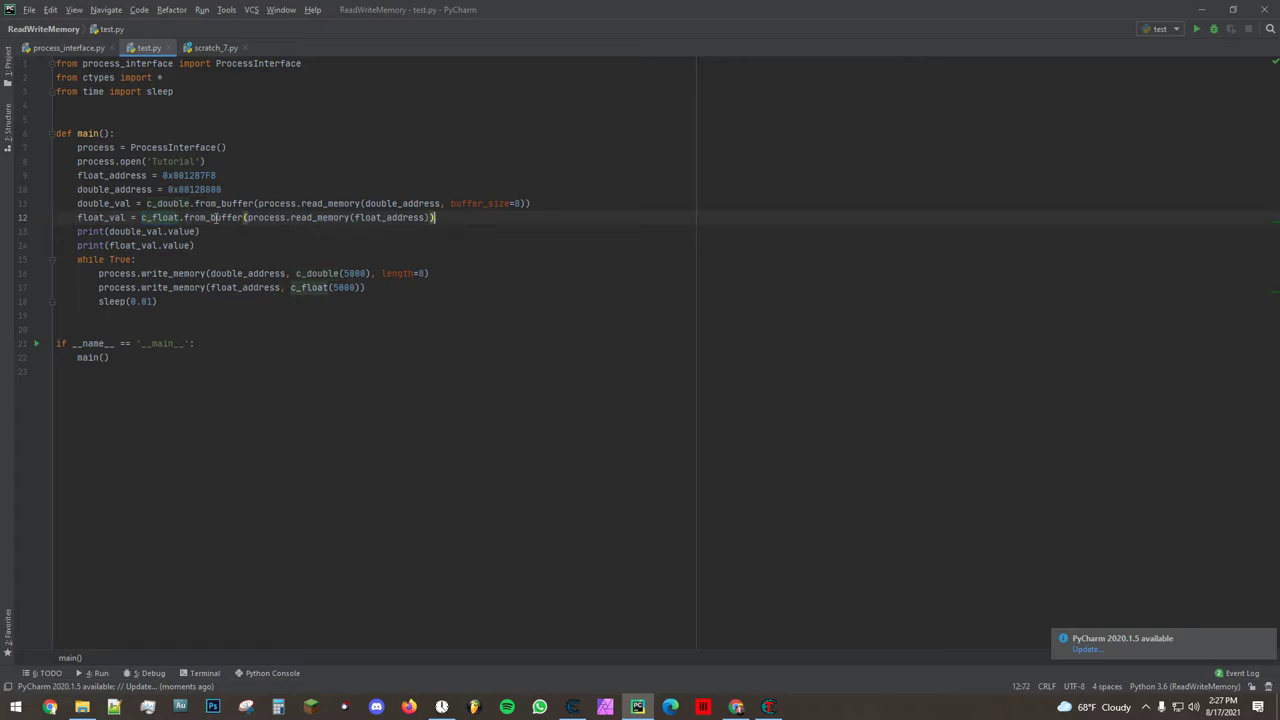
{"action": "left_click_drag", "start_coordinate": [147, 205], "coordinate": [553, 213]}
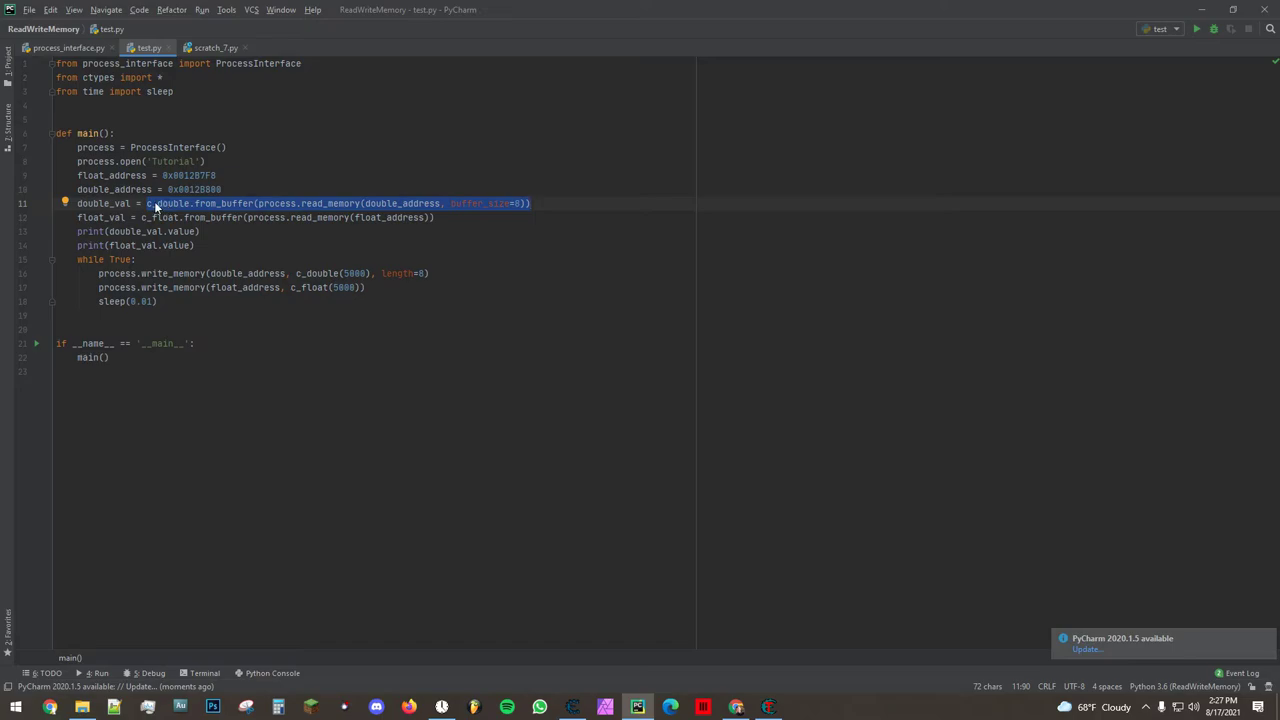
{"action": "left_click", "coordinate": [119, 205]}
{"action": "key", "text": "ctrl+w"}
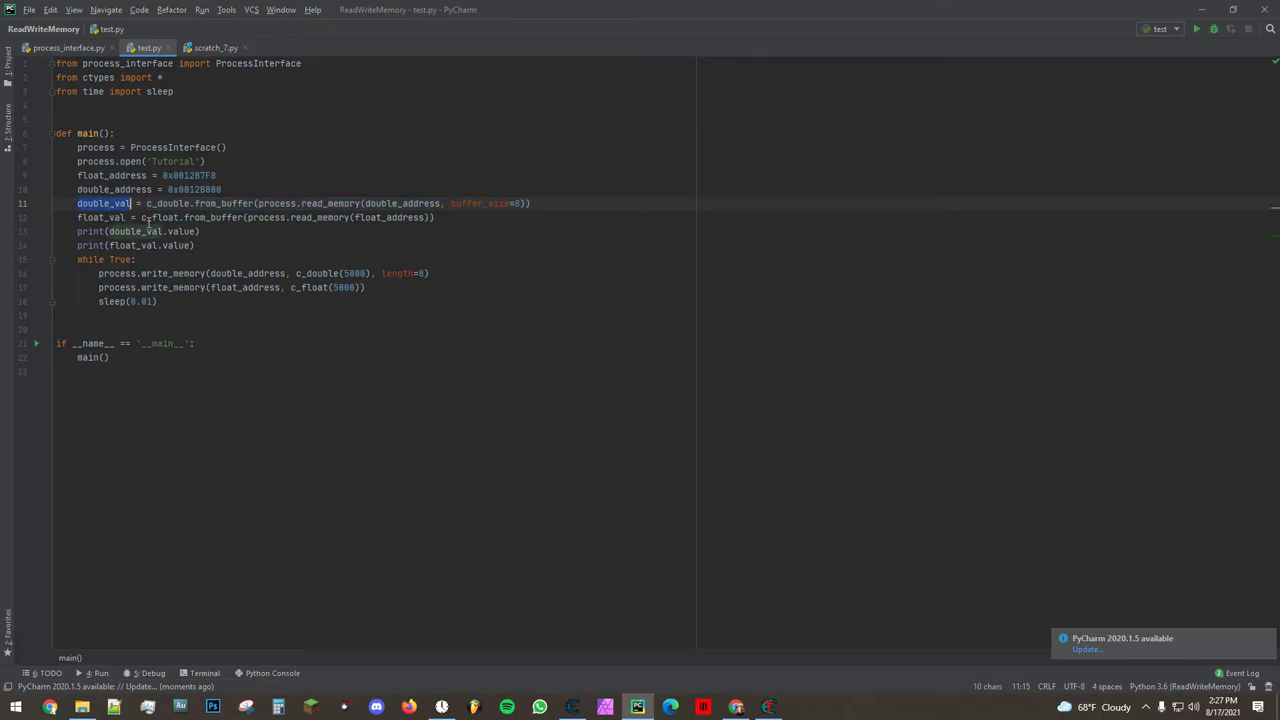
{"action": "left_click_drag", "start_coordinate": [141, 218], "coordinate": [436, 218]}
{"action": "left_click", "coordinate": [436, 218]}
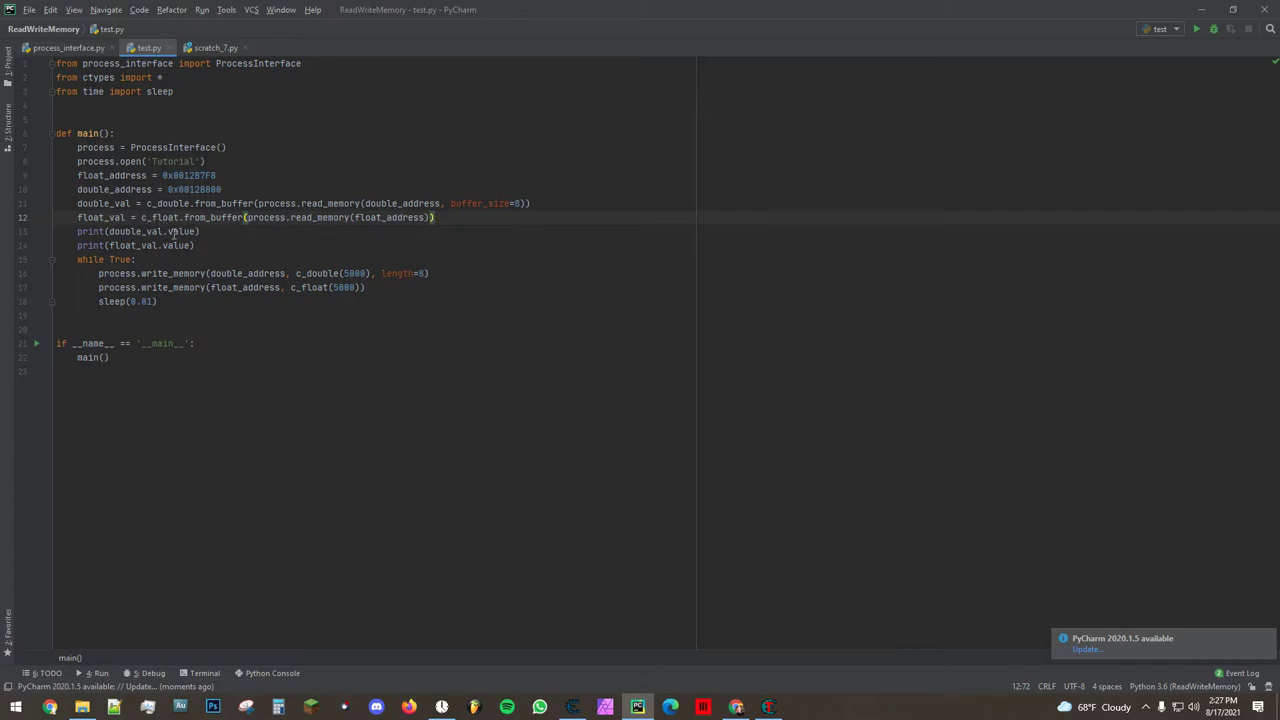
- Look over the float_val and double_val print statements
{"action": "key", "text": "Down"}
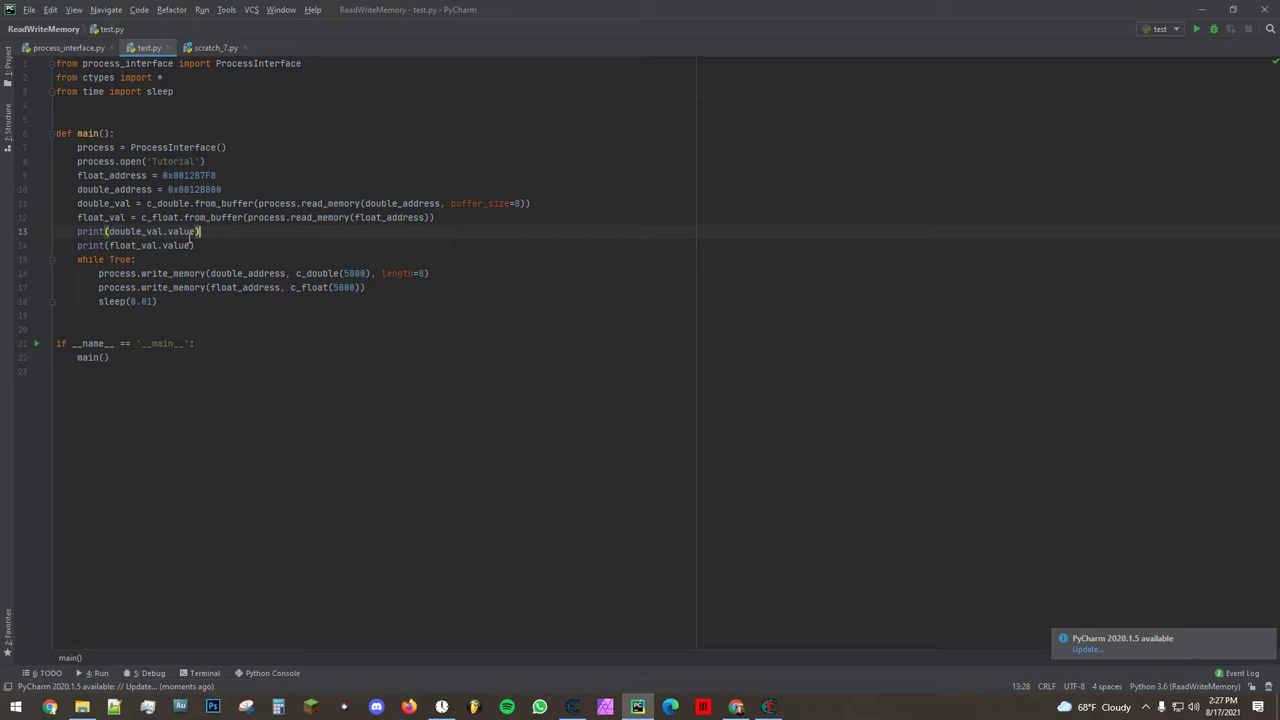
{"action": "key", "text": "Up"}
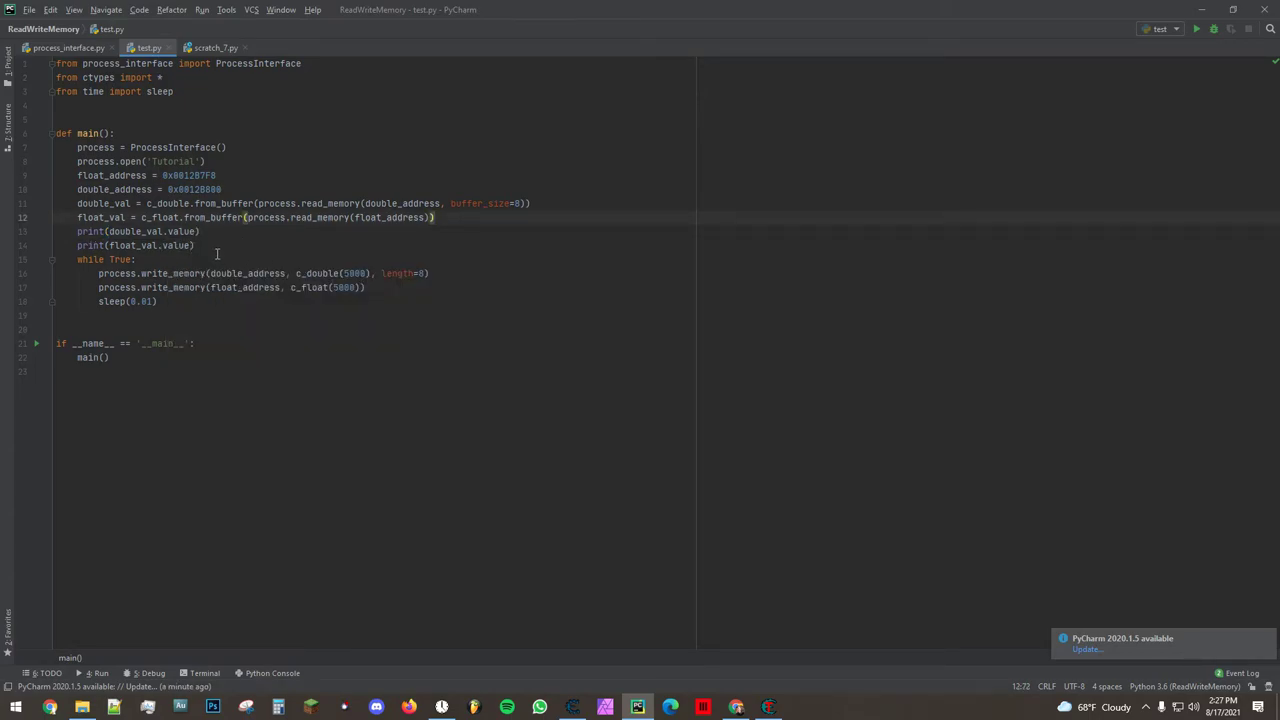
{"action": "left_click", "coordinate": [170, 233]}
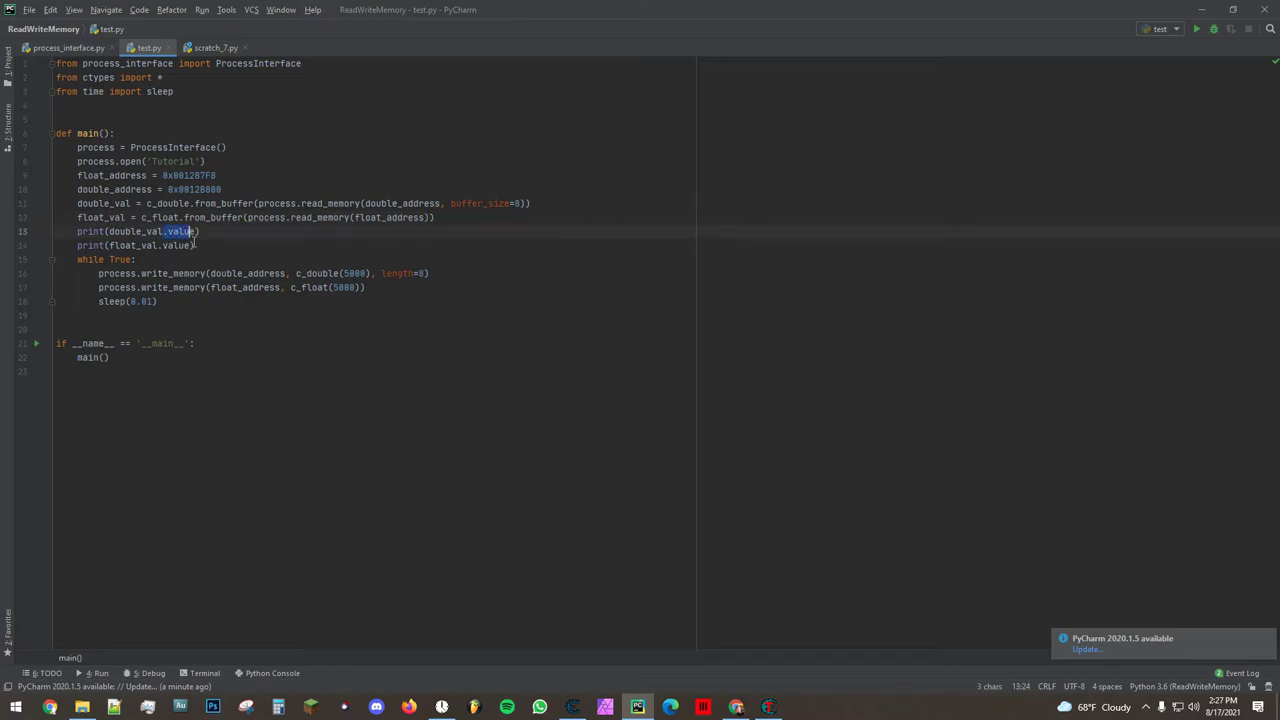
{"action": "left_click", "coordinate": [198, 246]}
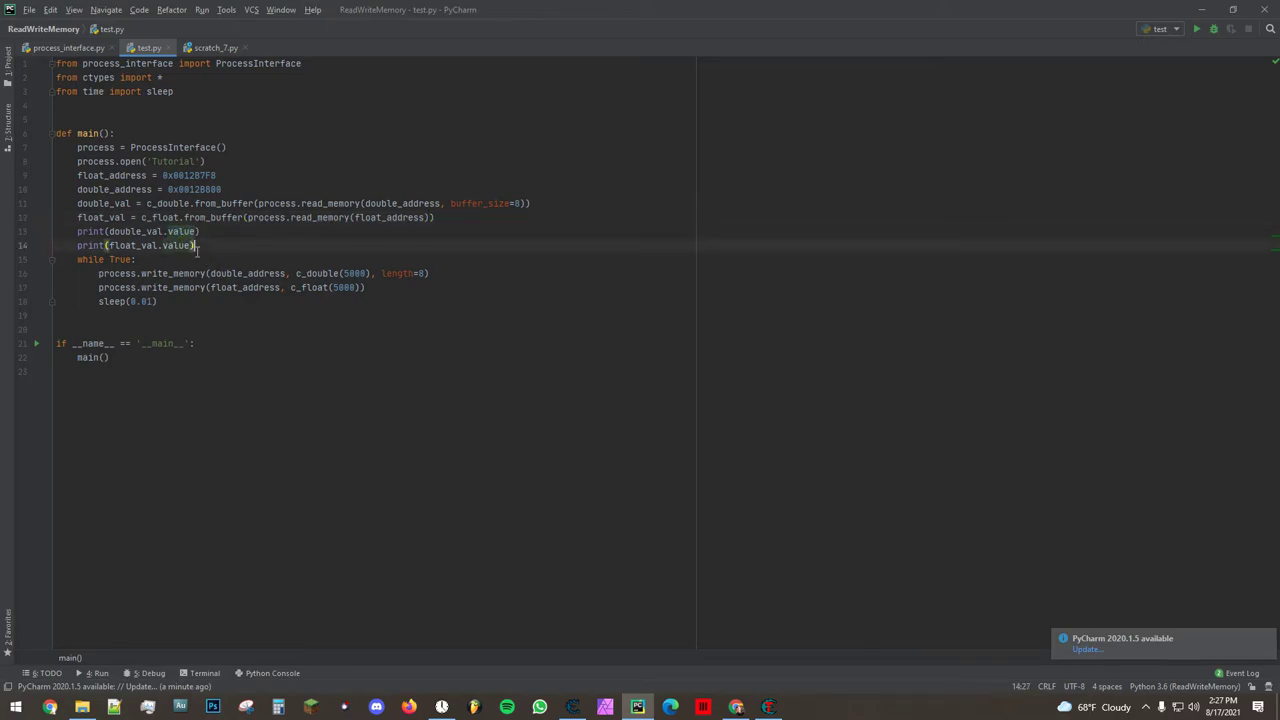
{"action": "left_click", "coordinate": [134, 233]}
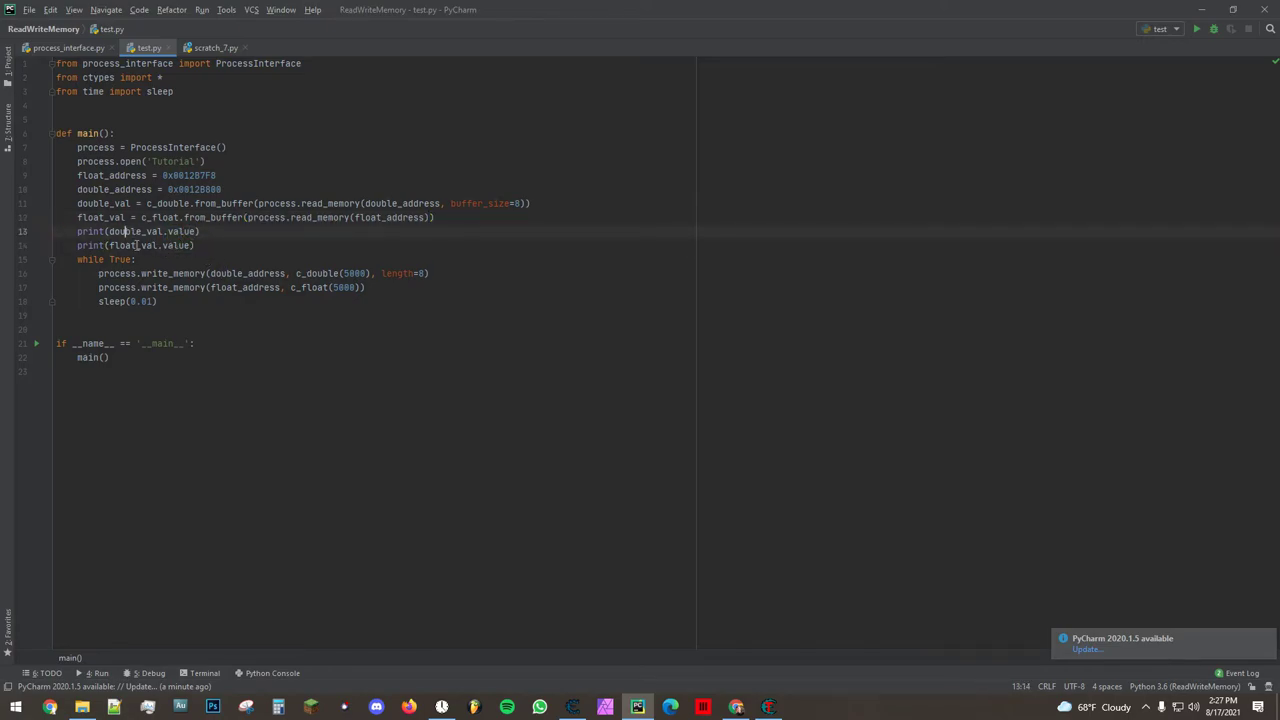
{"action": "left_click", "coordinate": [224, 250]}
{"action": "left_click", "coordinate": [572, 707]}
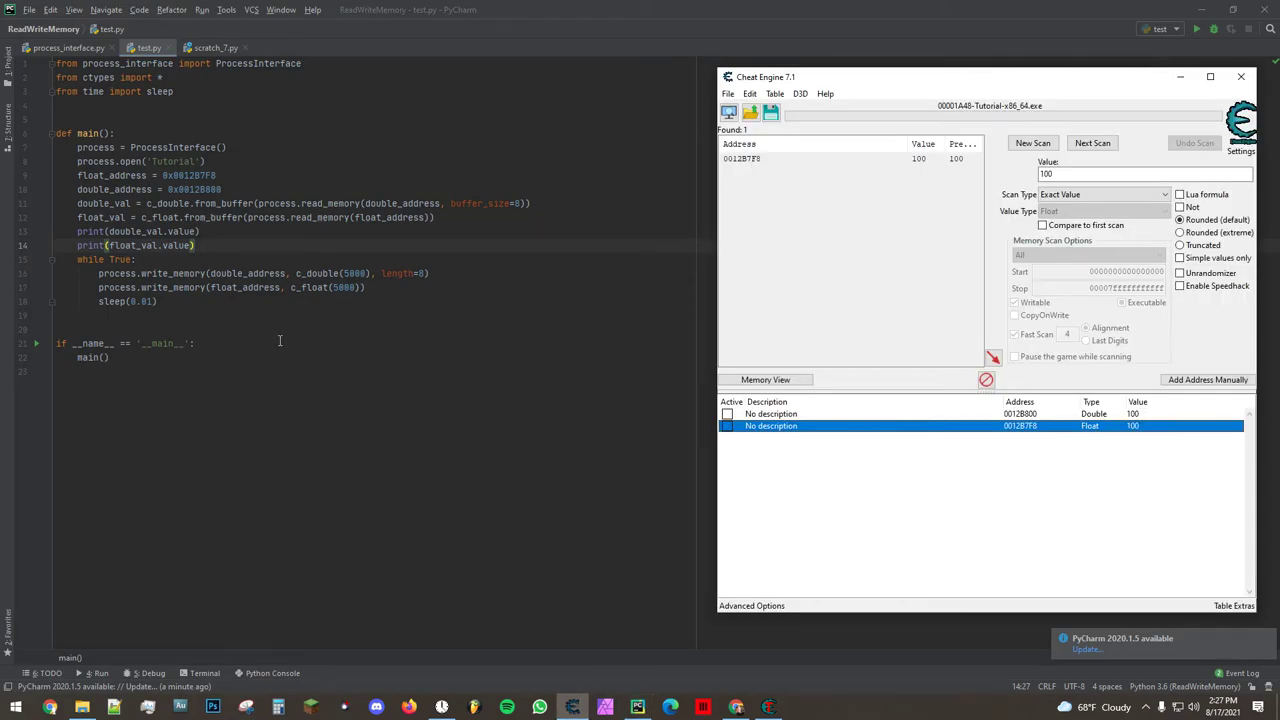
{"action": "left_click", "coordinate": [768, 707]}
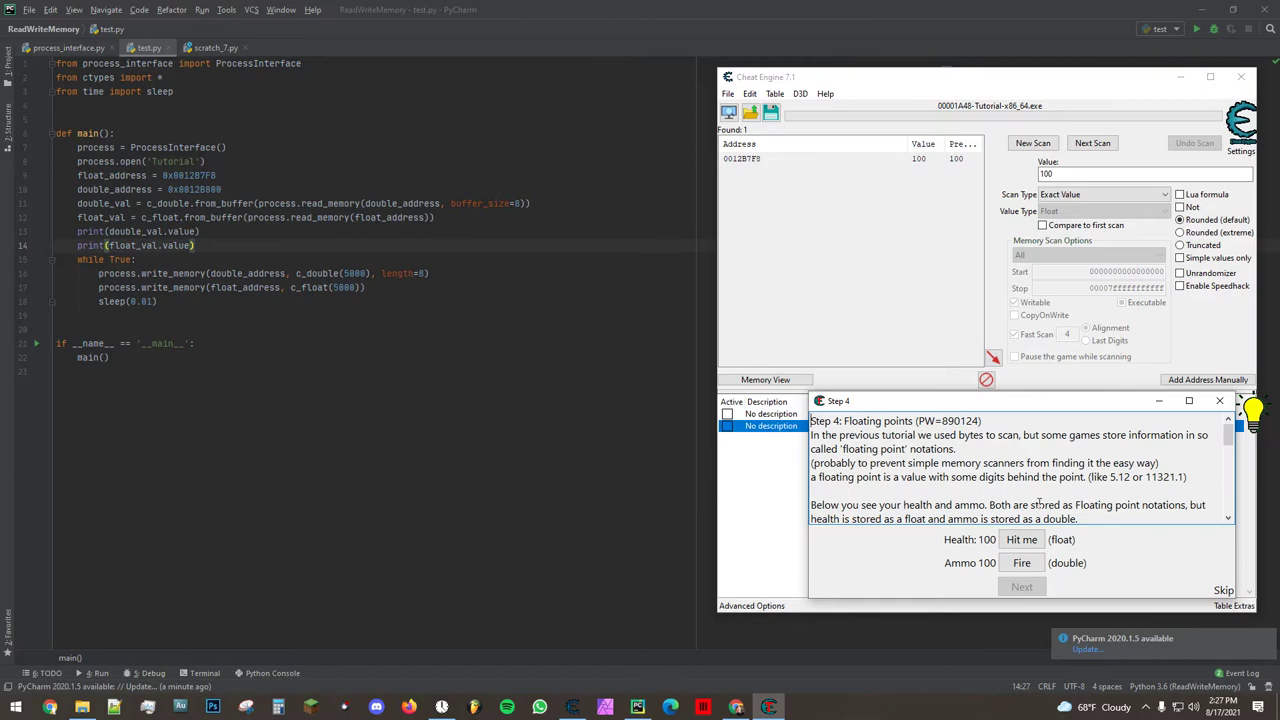
{"action": "scroll", "coordinate": [1026, 480], "scroll_direction": "up", "scroll_amount": 3}
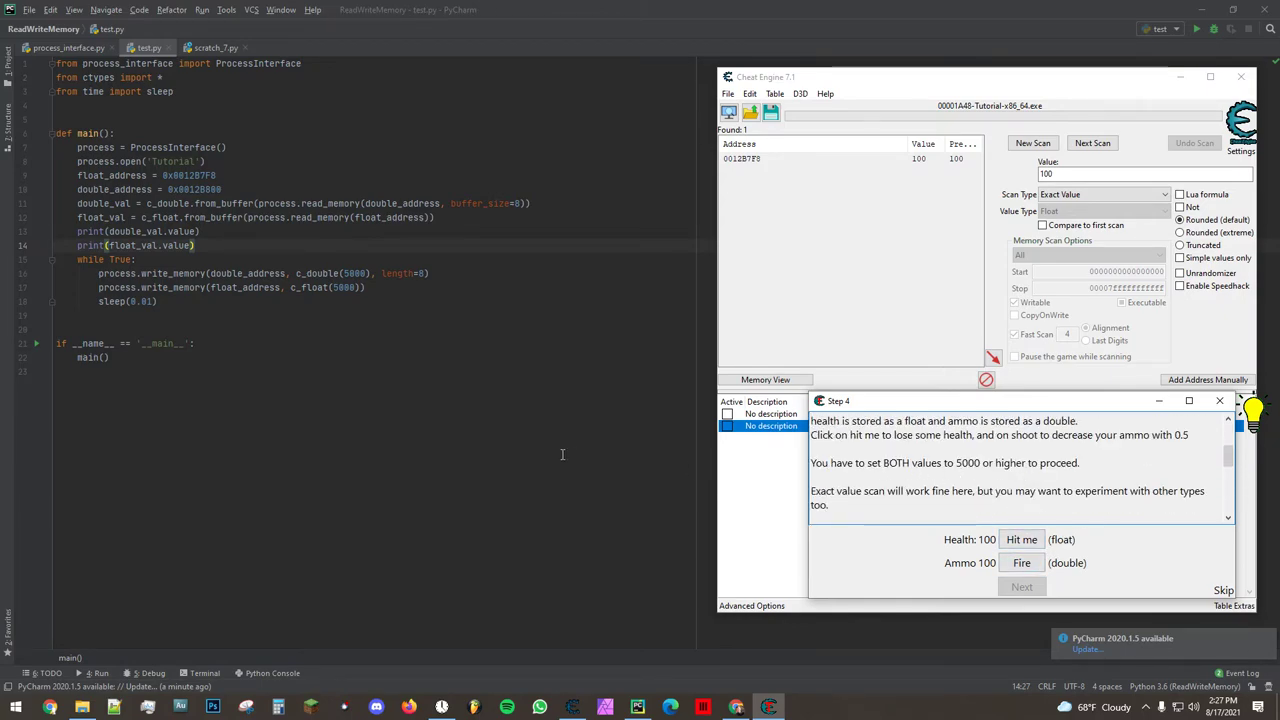
{"action": "left_click", "coordinate": [294, 357]}
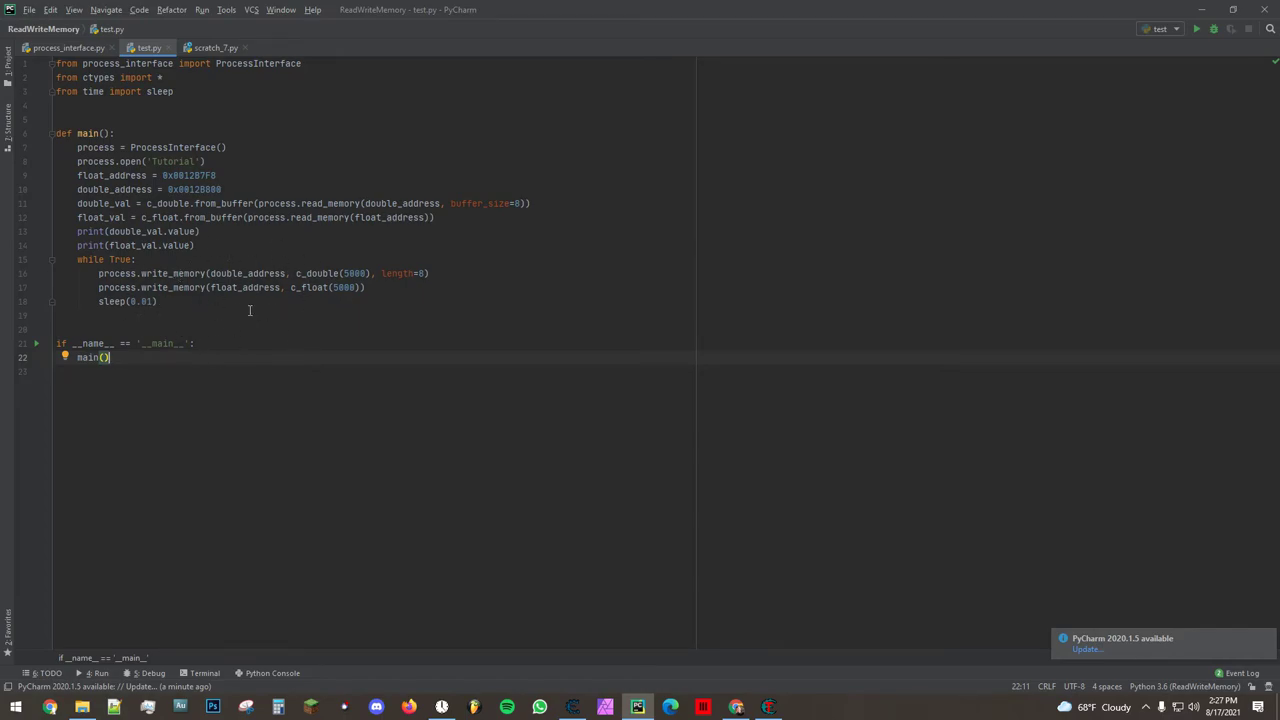
- Review the write_memory loop with c_double(5000), length=8, the float write and sleep, then bring up the Step 4 tutorial
{"action": "left_click", "coordinate": [180, 279]}
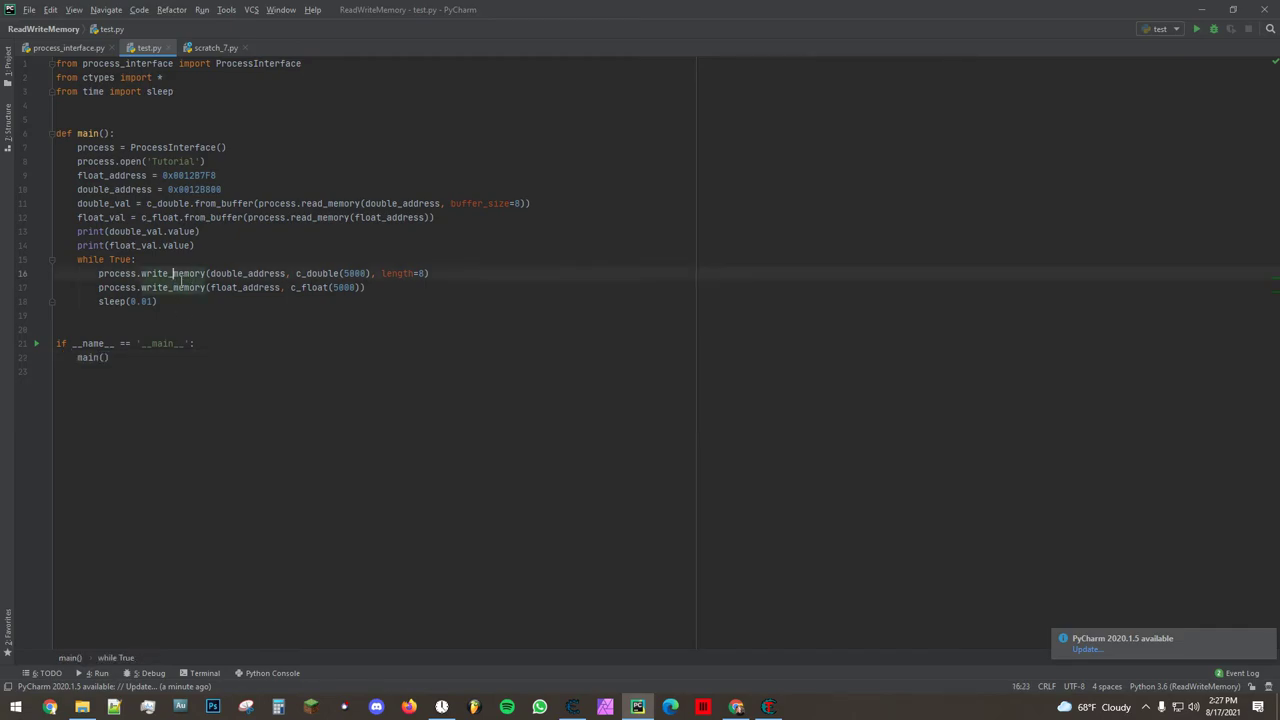
{"action": "left_click", "coordinate": [244, 273]}
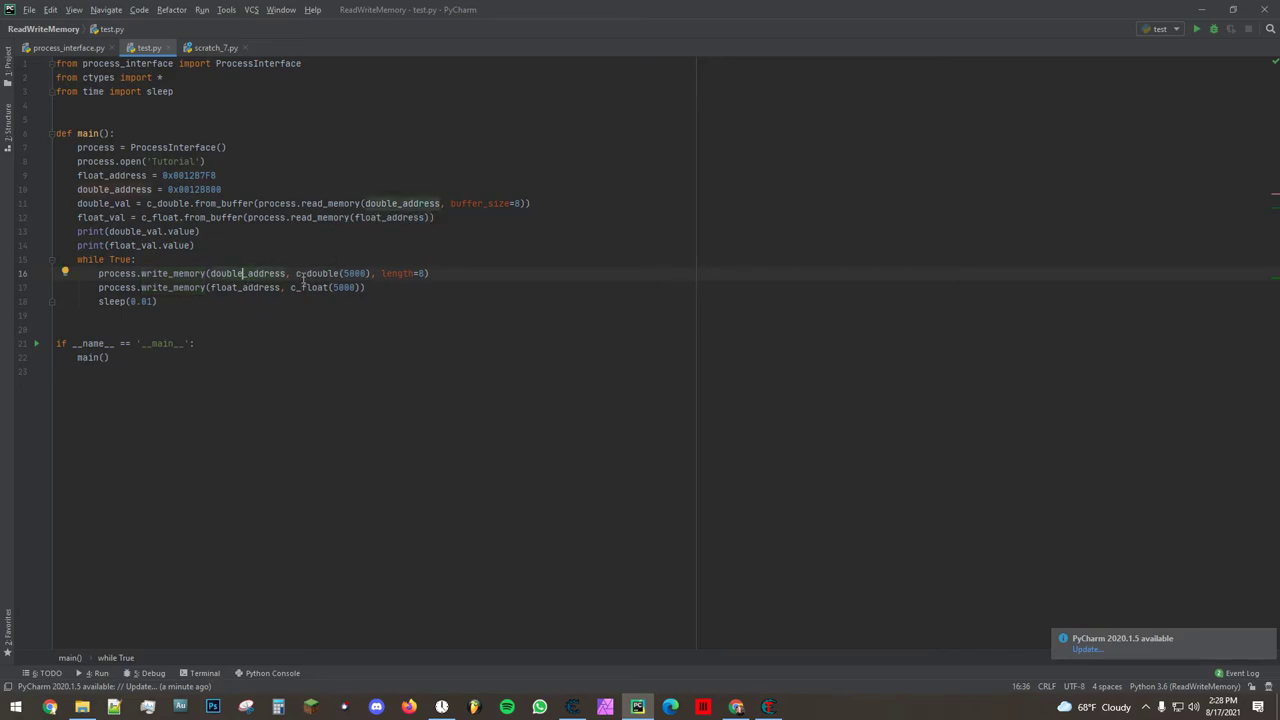
{"action": "mouse_move", "coordinate": [296, 273]}
{"action": "left_mouse_down"}
{"action": "mouse_move", "coordinate": [356, 276]}
{"action": "mouse_move", "coordinate": [296, 276]}
{"action": "left_mouse_up"}
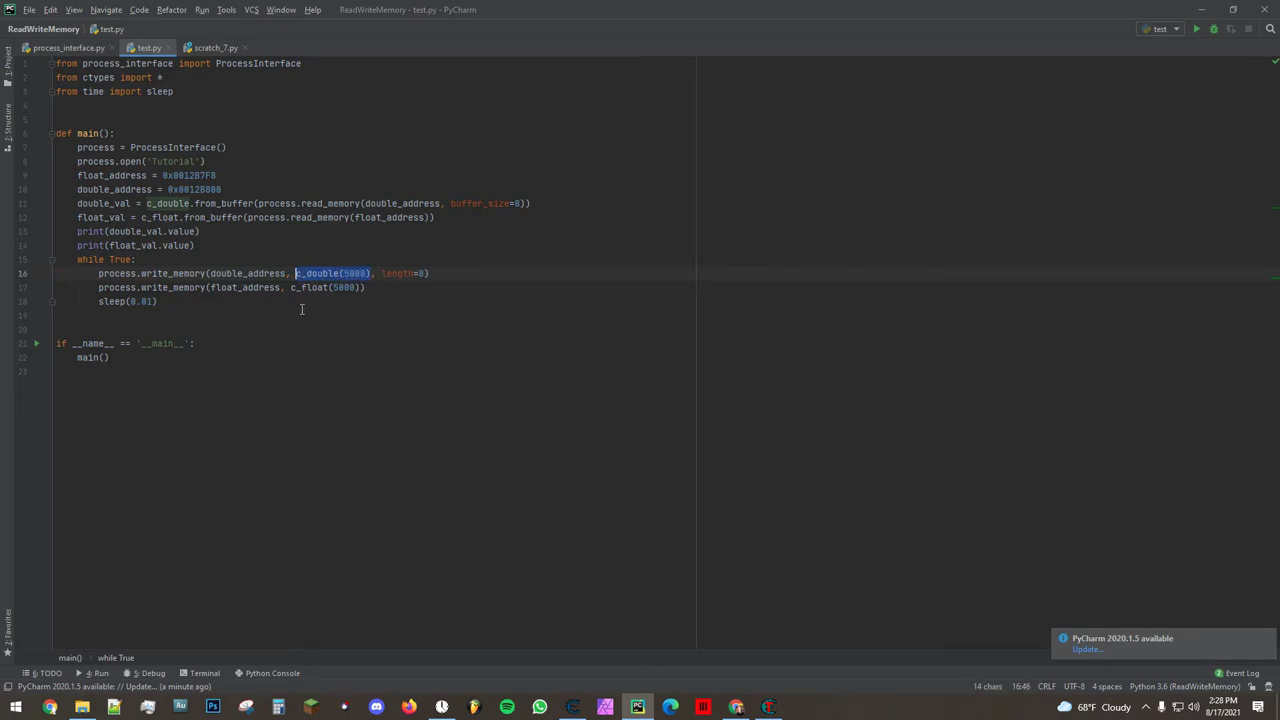
{"action": "left_click_drag", "start_coordinate": [384, 274], "coordinate": [426, 274]}
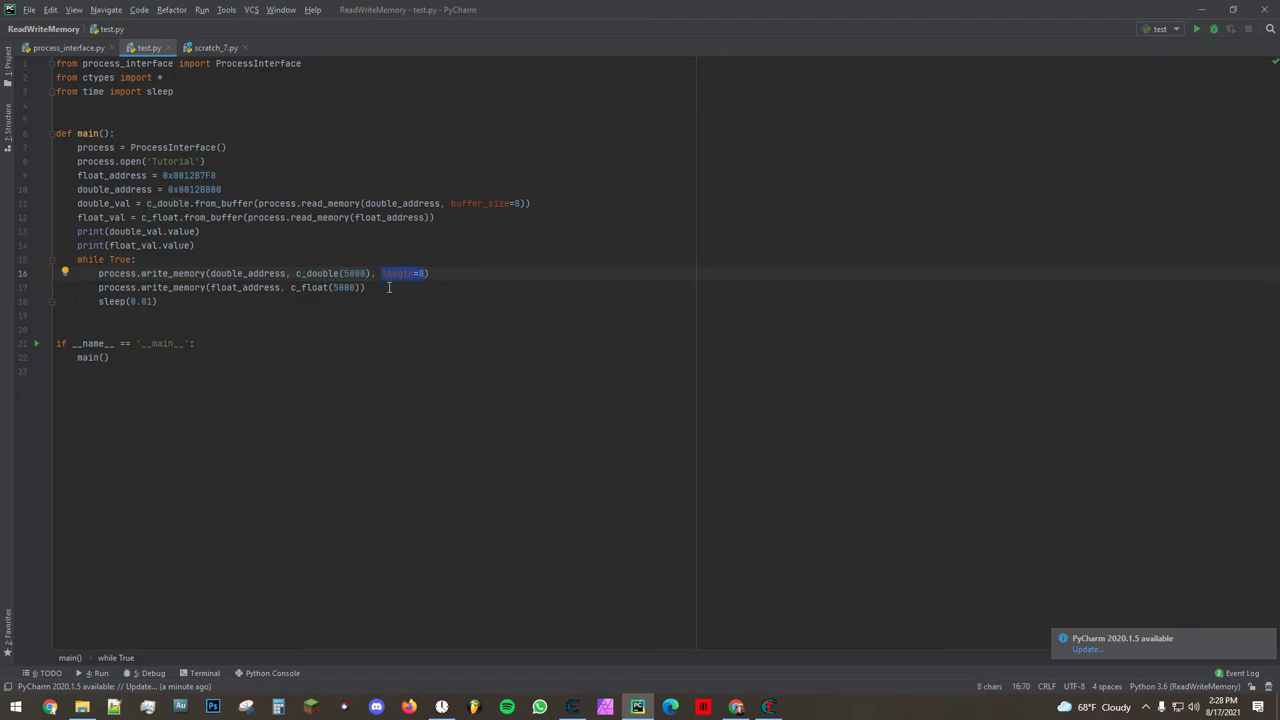
{"action": "left_click", "coordinate": [392, 292]}
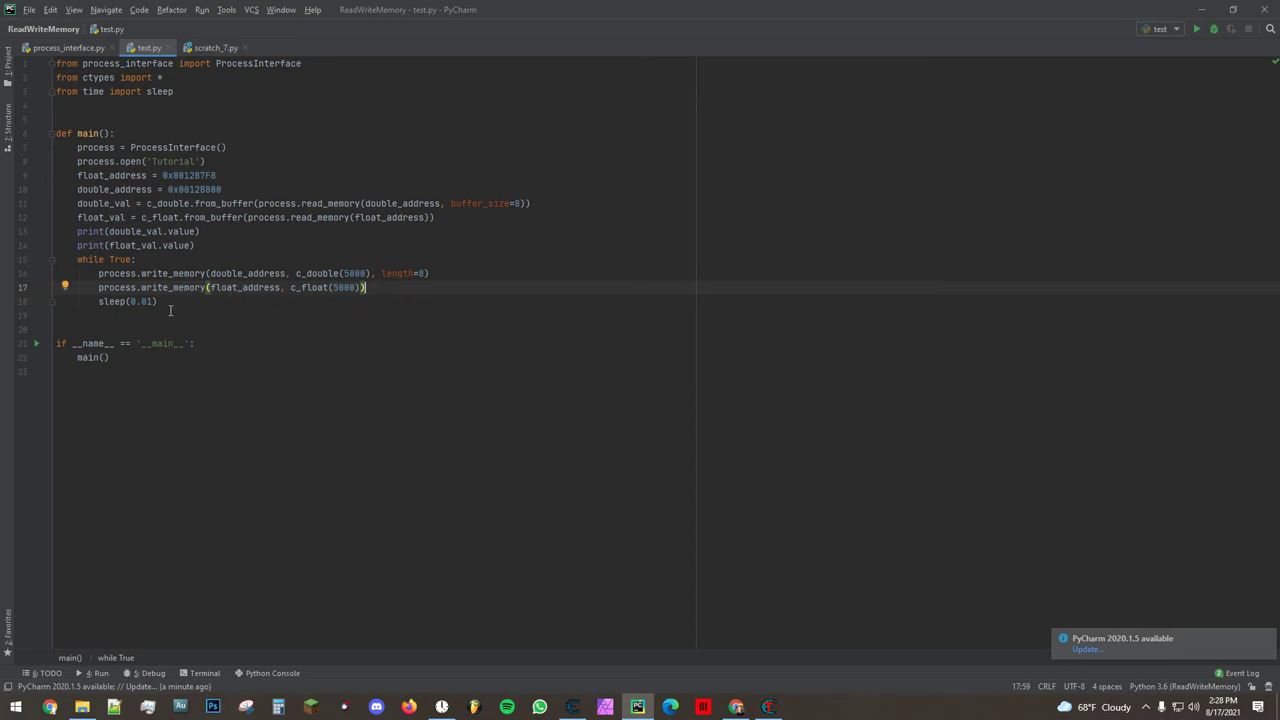
{"action": "left_click", "coordinate": [168, 309]}
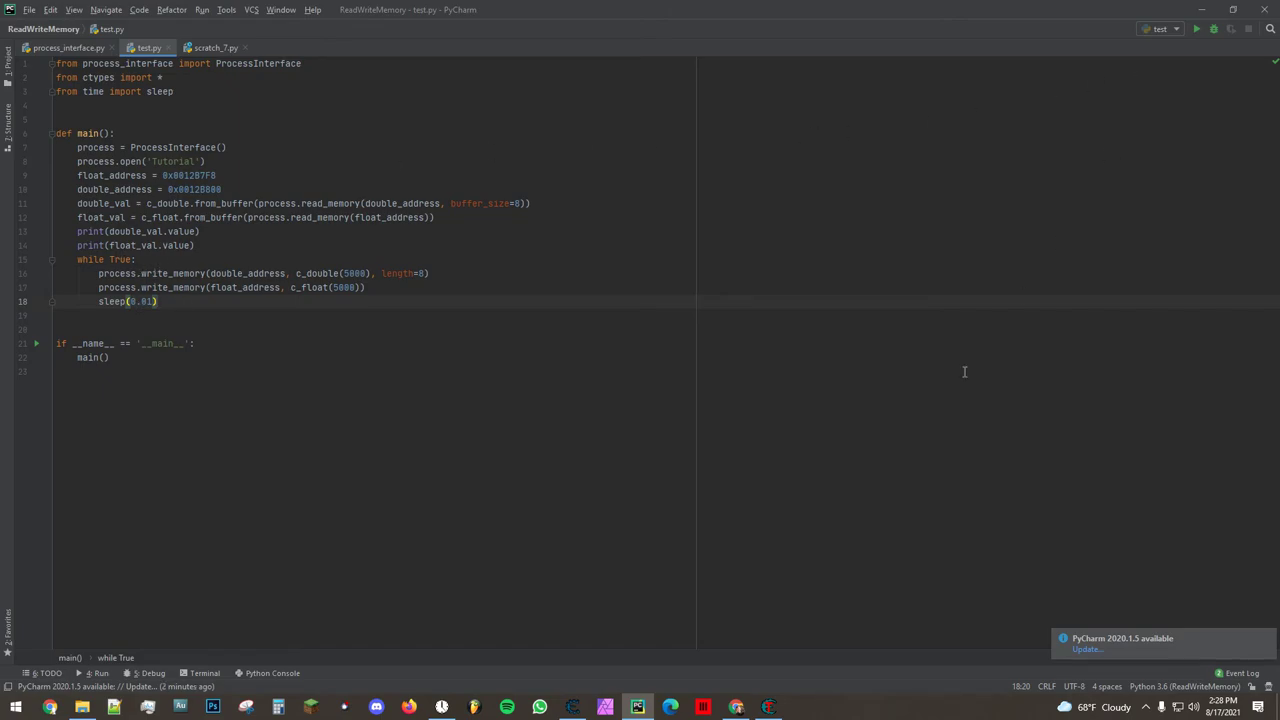
{"action": "left_click", "coordinate": [768, 707]}
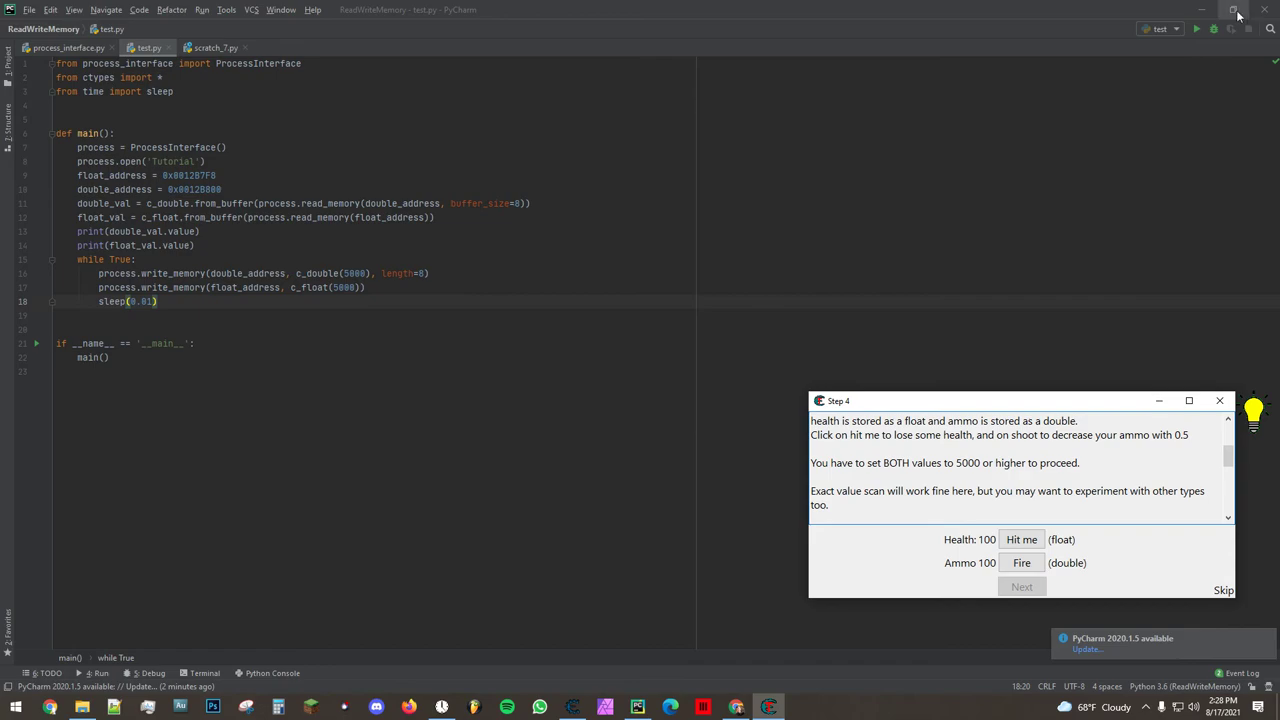
- Shrink PyCharm and position Cheat Engine and the Step 4 tutorial beside it
{"action": "left_click", "coordinate": [1233, 9]}
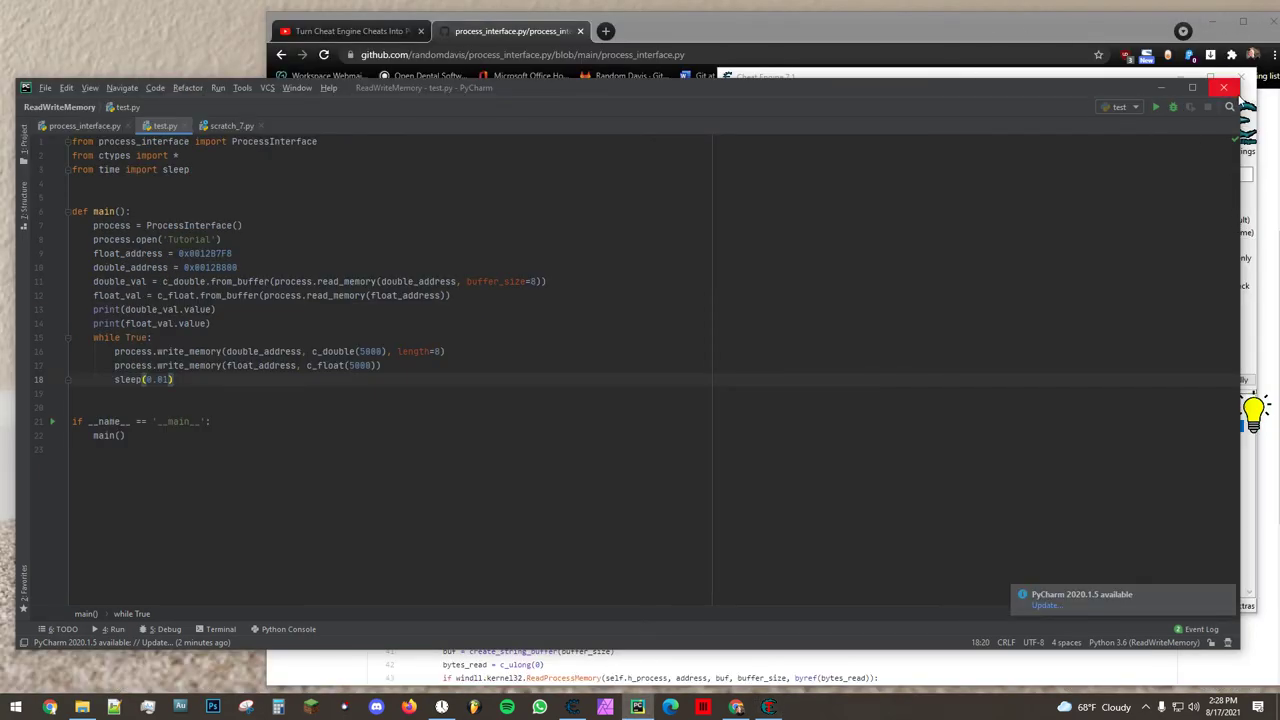
{"action": "left_click_drag", "start_coordinate": [1240, 90], "coordinate": [785, 78]}
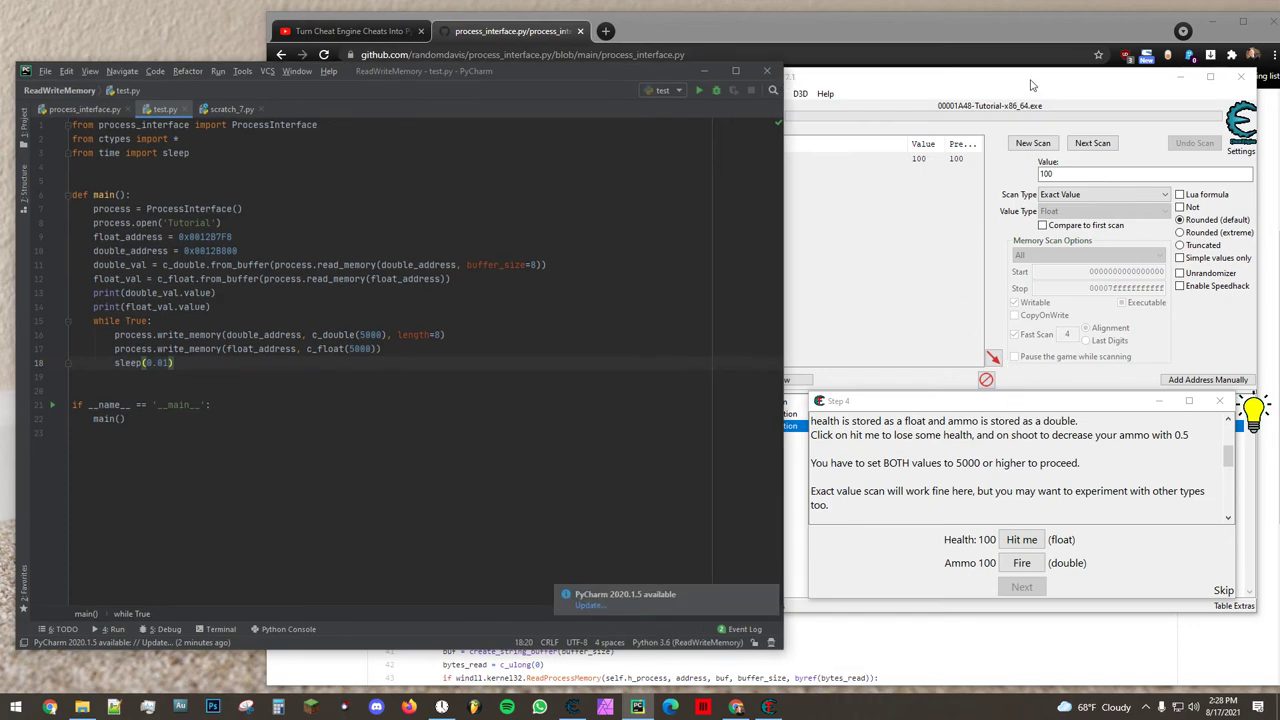
{"action": "left_click_drag", "start_coordinate": [1031, 85], "coordinate": [1025, 19]}
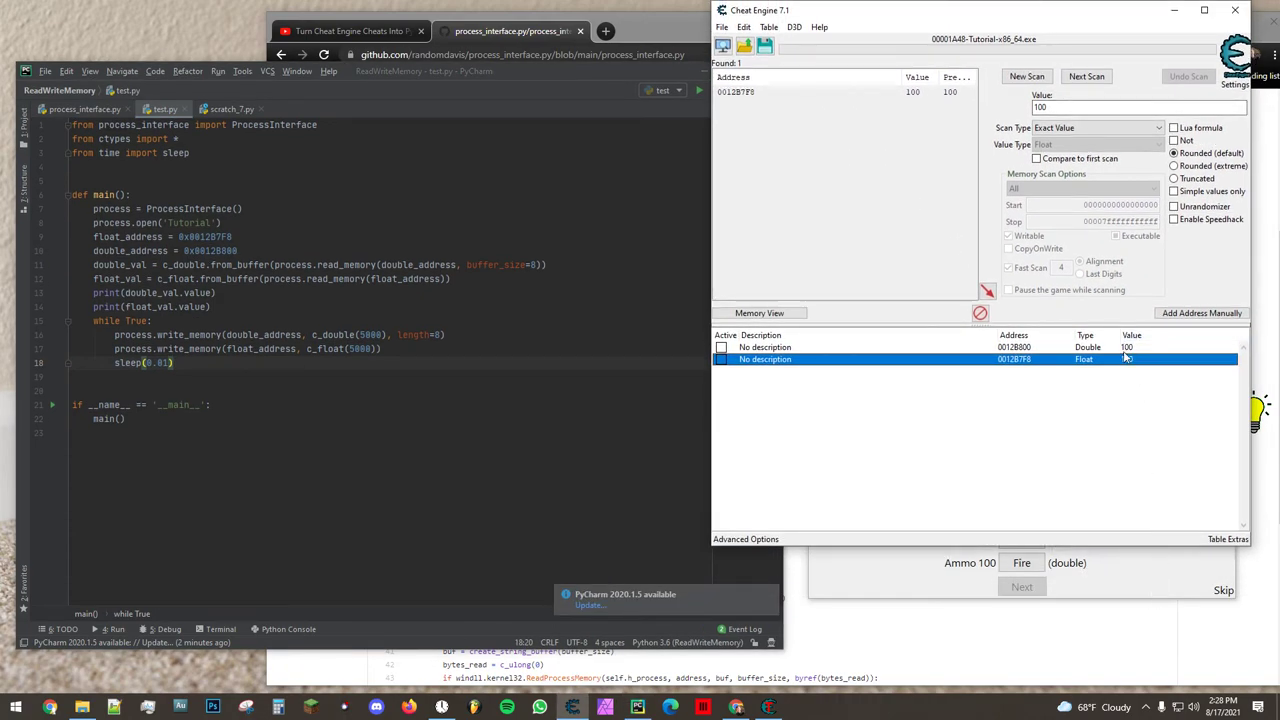
{"action": "left_click", "coordinate": [814, 596]}
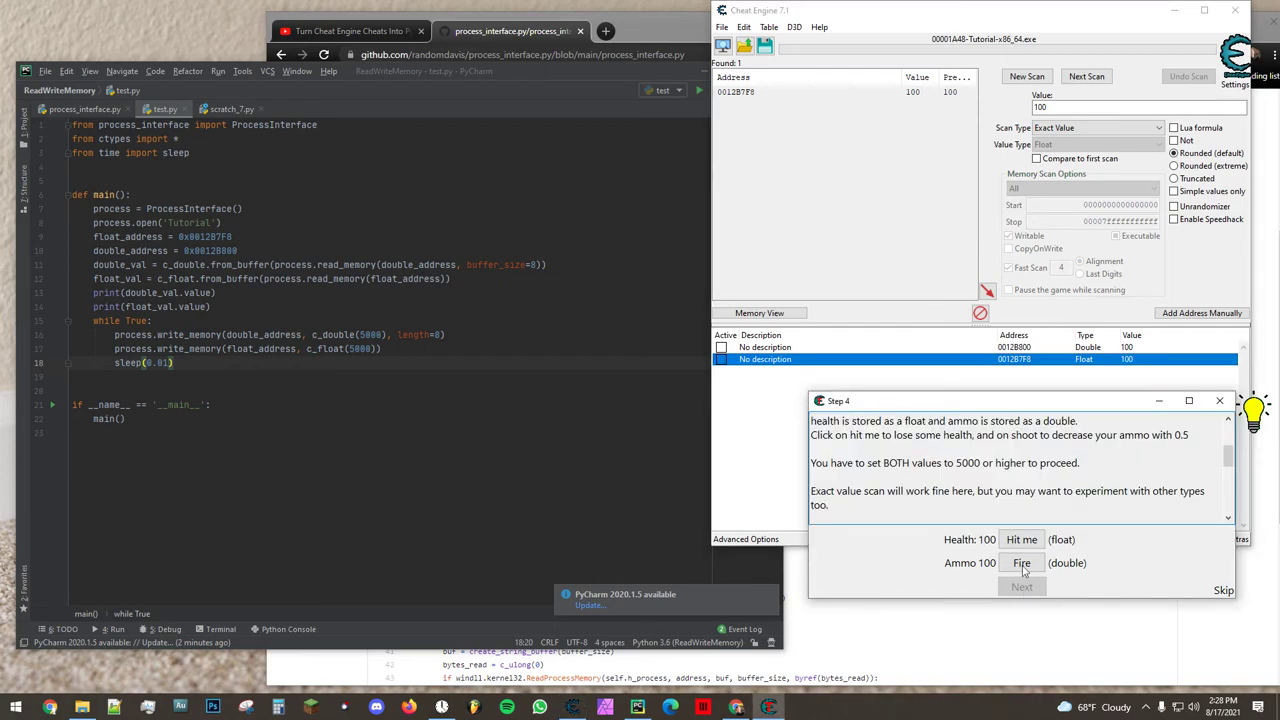
{"action": "left_click_drag", "start_coordinate": [1027, 405], "coordinate": [1039, 457]}
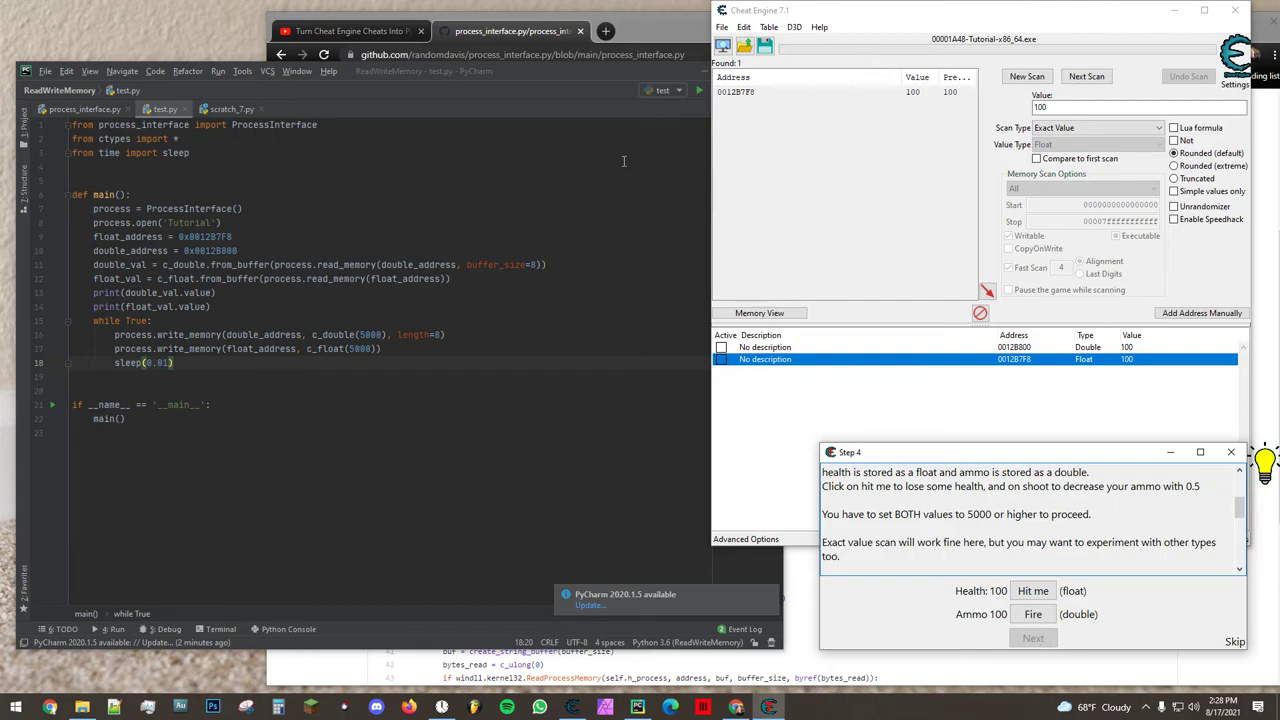
- Run test.py so both tutorial values become 5000, checking the Run output
{"action": "left_click", "coordinate": [680, 71]}
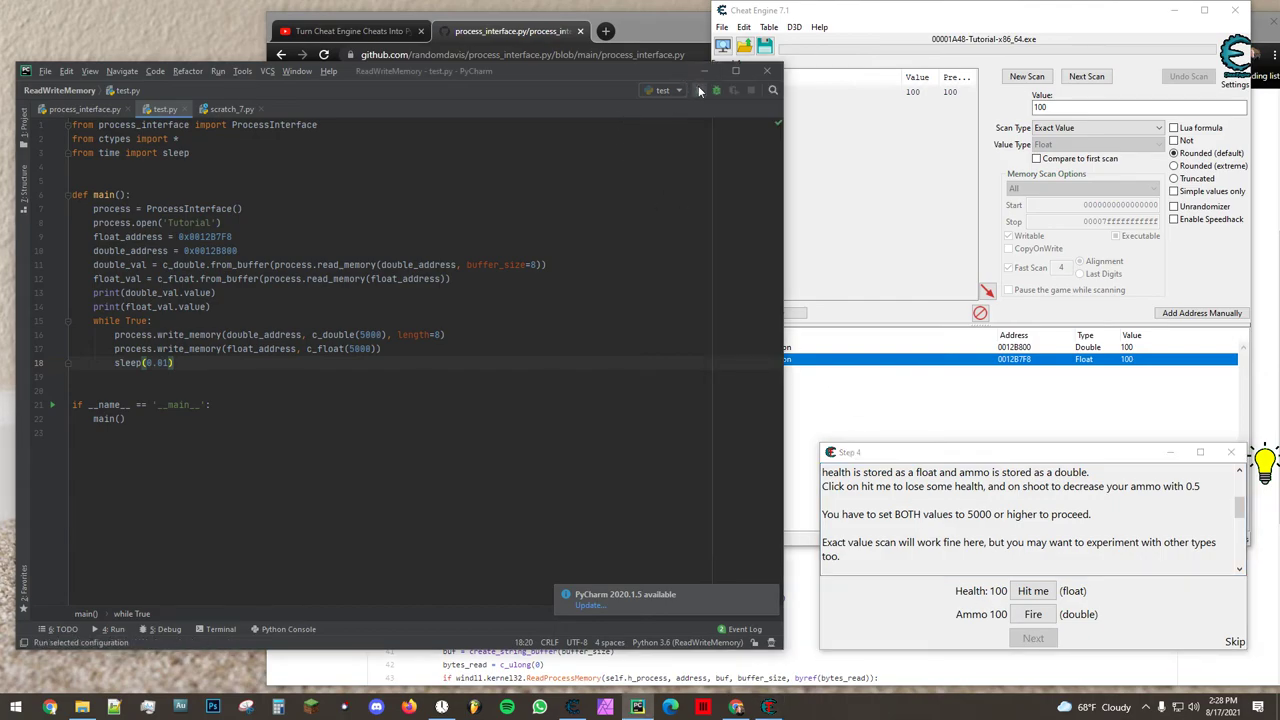
{"action": "left_click", "coordinate": [700, 90]}
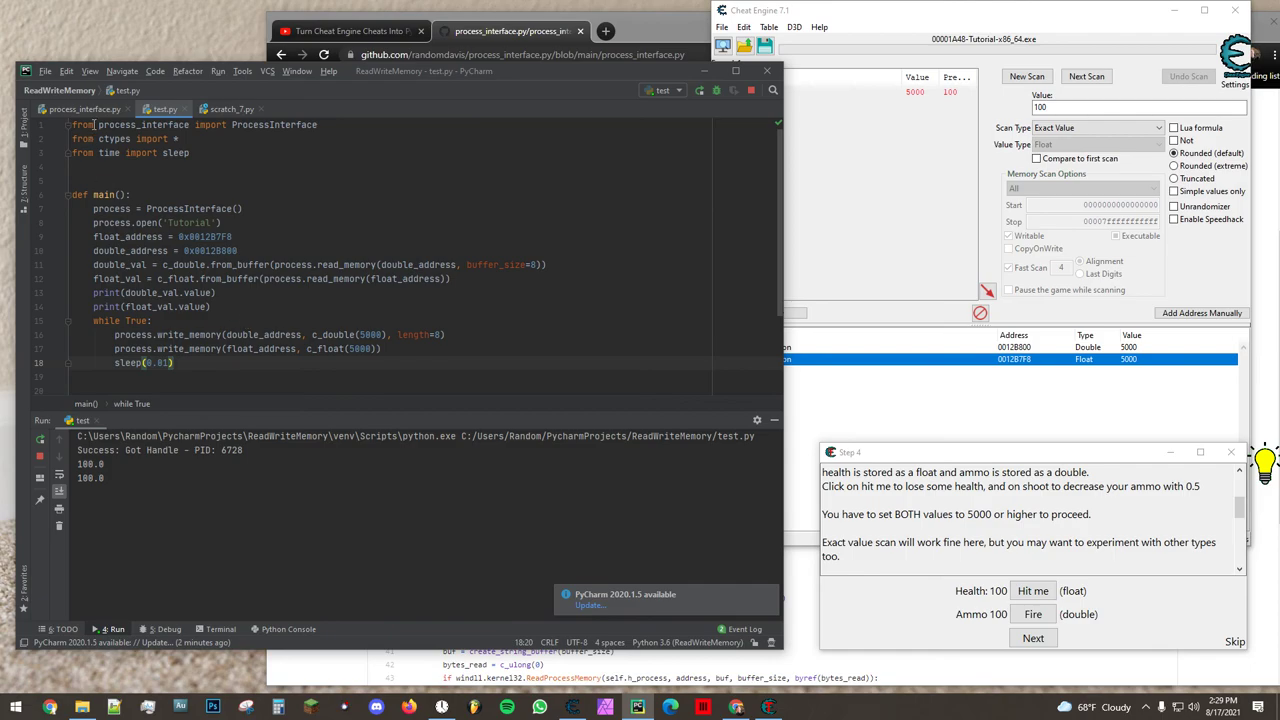
{"action": "left_click", "coordinate": [95, 124], "text": "ctrl"}
{"action": "scroll", "coordinate": [193, 206], "scroll_direction": "up", "scroll_amount": 5}
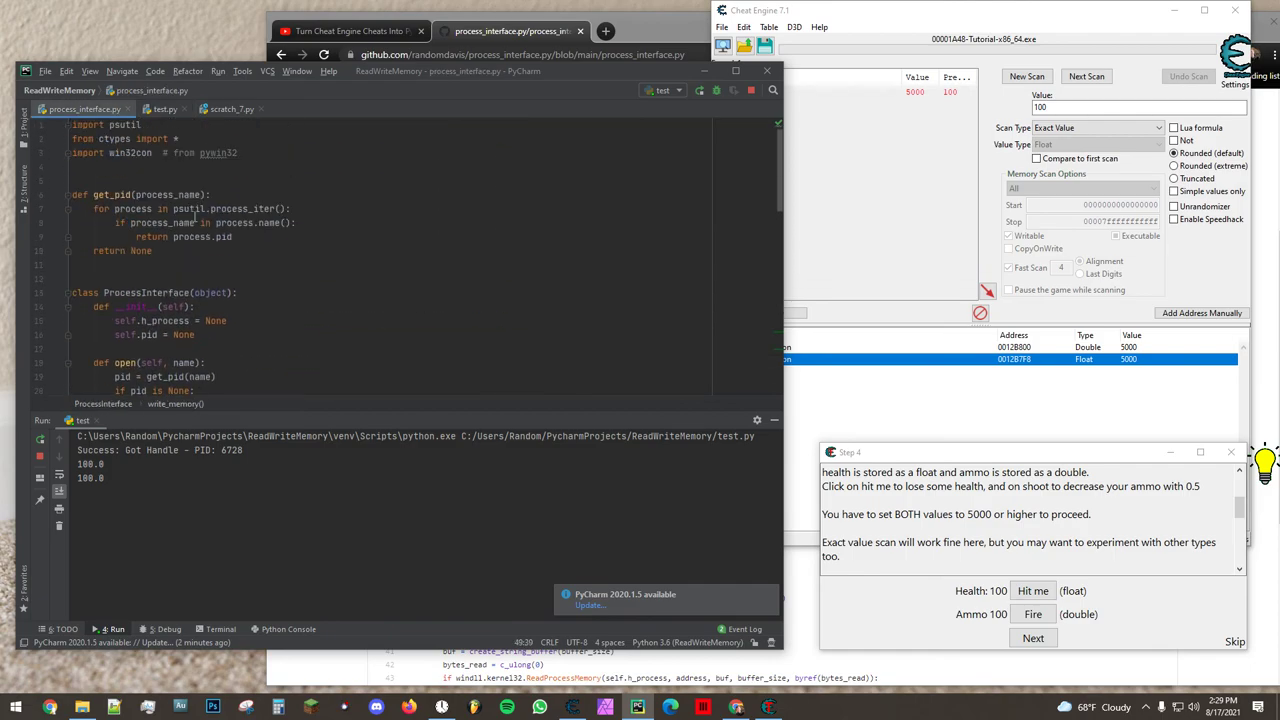
{"action": "left_click", "coordinate": [160, 109]}
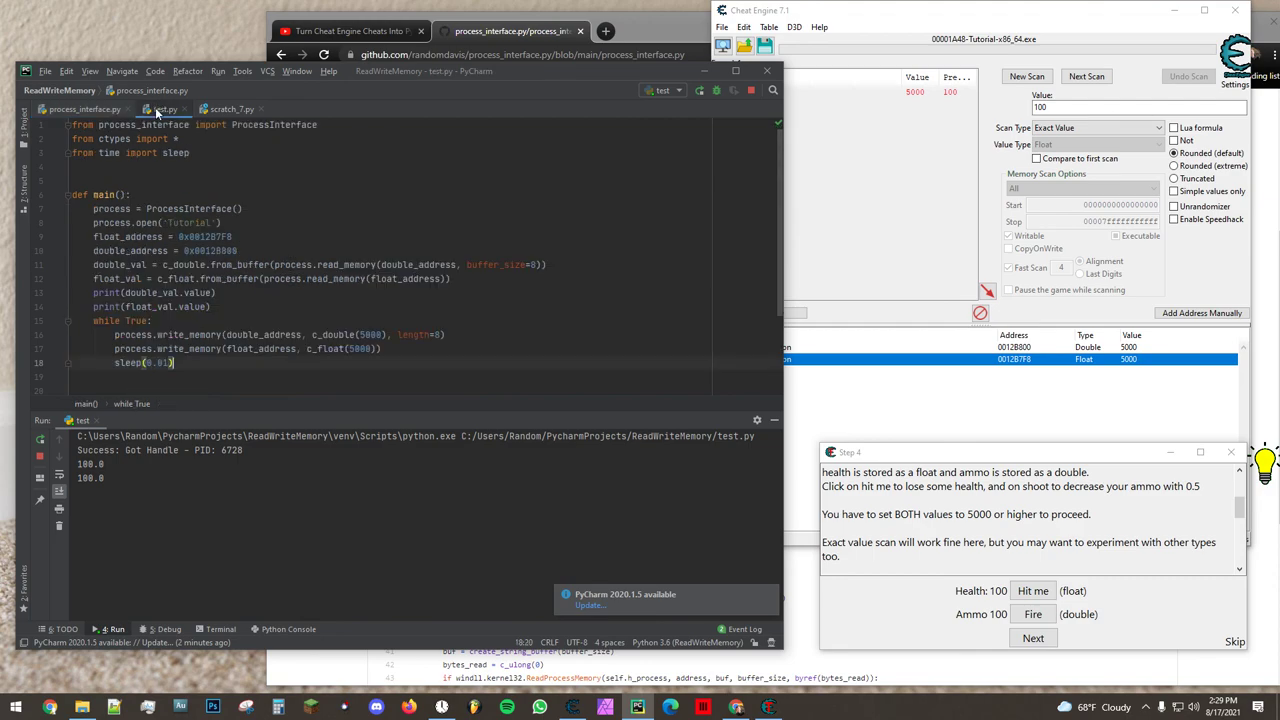